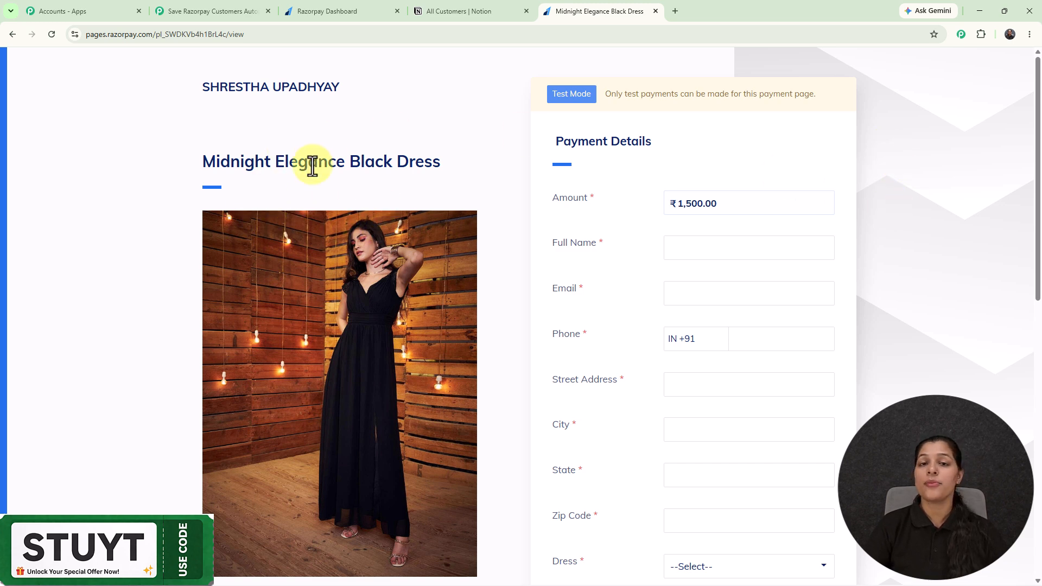
Step: Fill in the customer's contact and address details, choose Midnight Elegance Black Dress, and submit the ₹1,500 payment form without saving the address
left_click(714, 251)
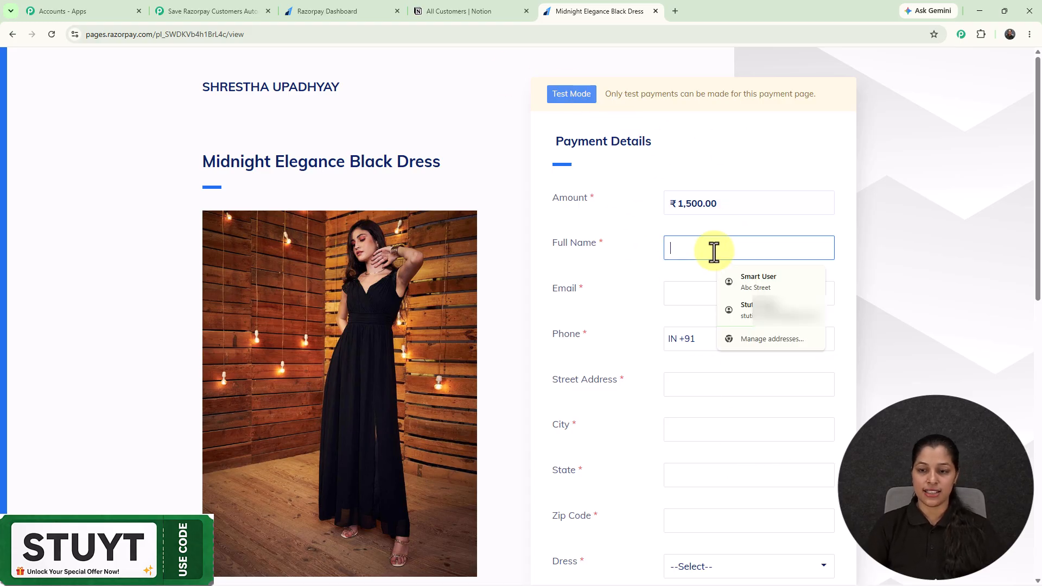
left_click(761, 304)
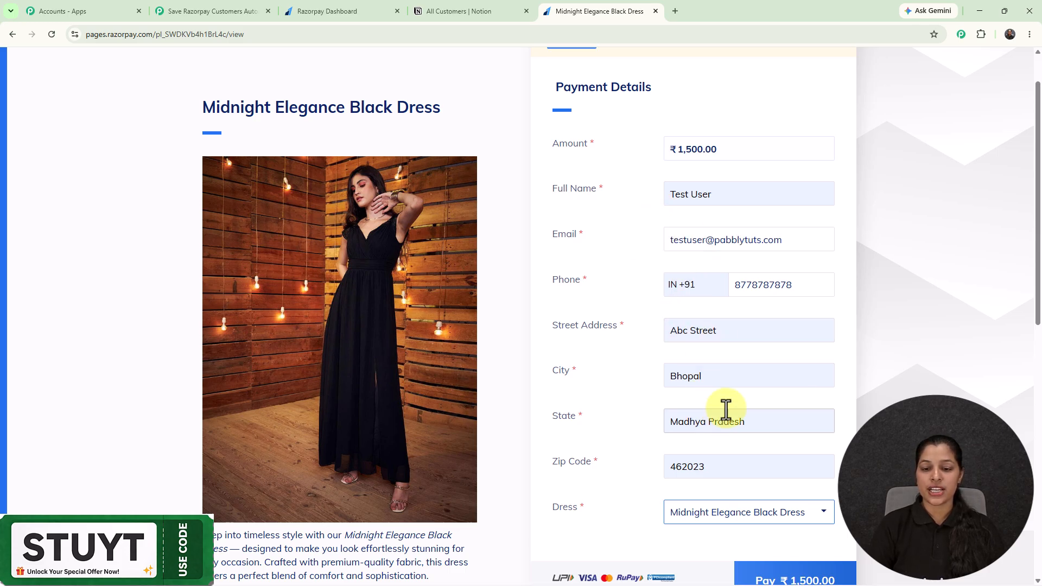
scroll(725, 399, "down", 4)
left_click(818, 386)
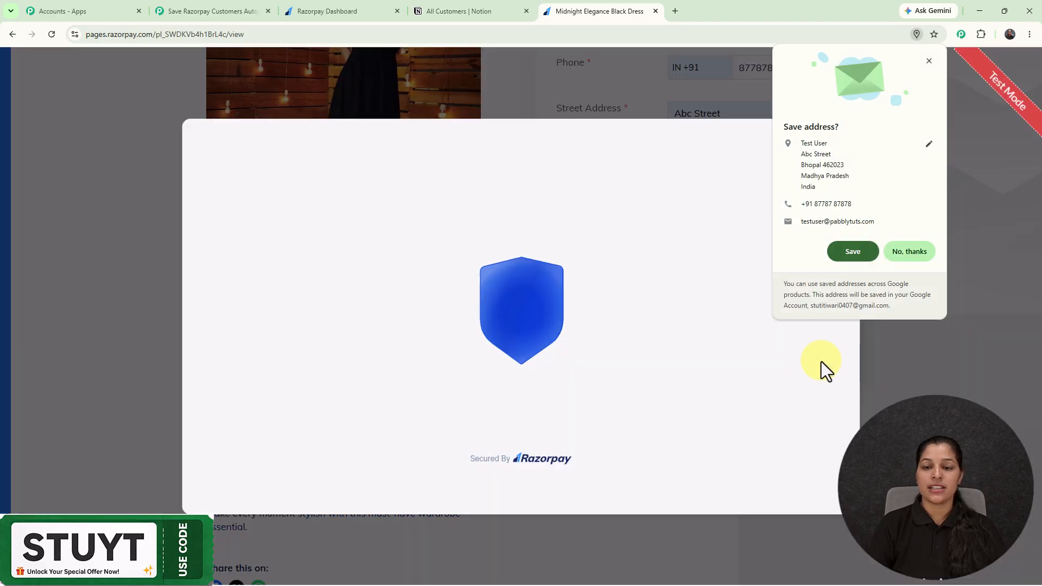
left_click(909, 251)
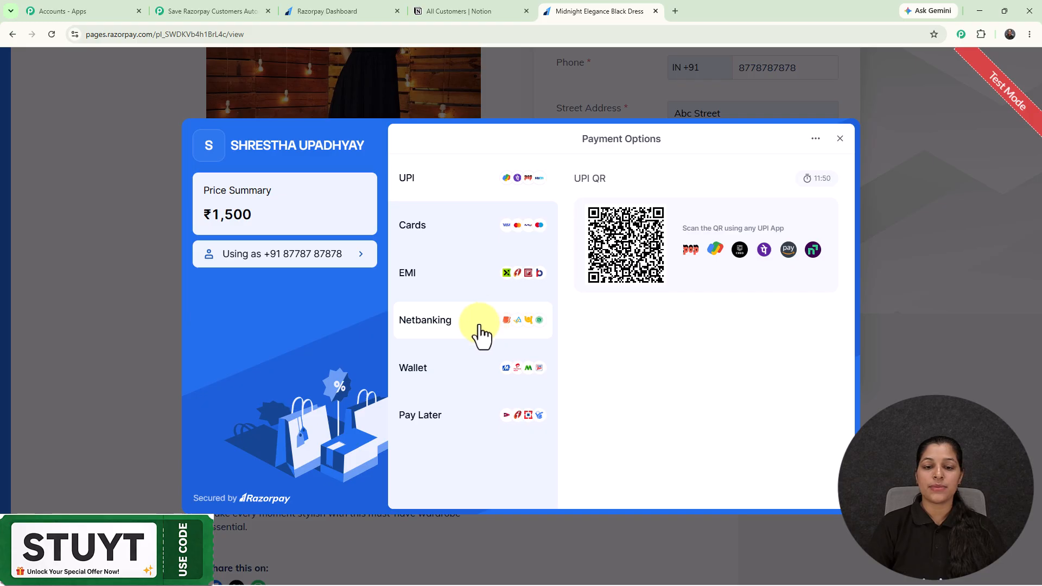
Step: Complete the test payment by Netbanking with Bank of Baroda - Retail Banking, choosing the successful outcome on the demo bank page
left_click(460, 327)
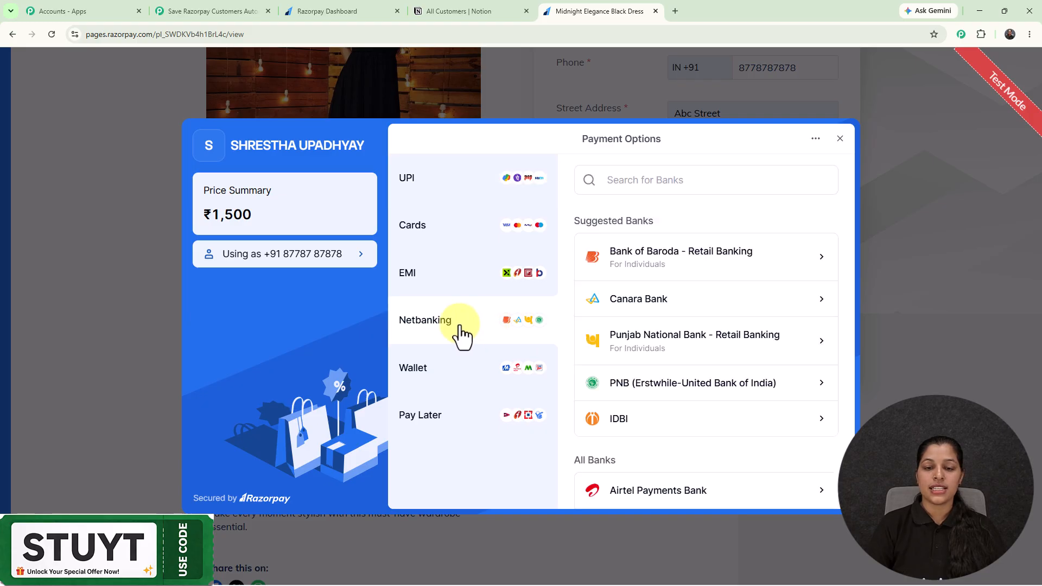
left_click(625, 270)
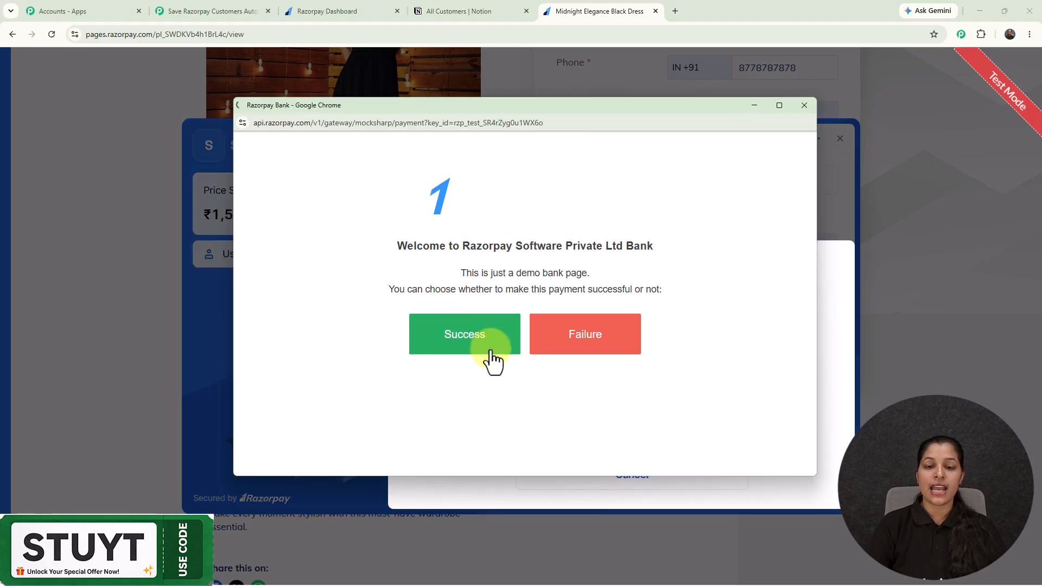
left_click(496, 344)
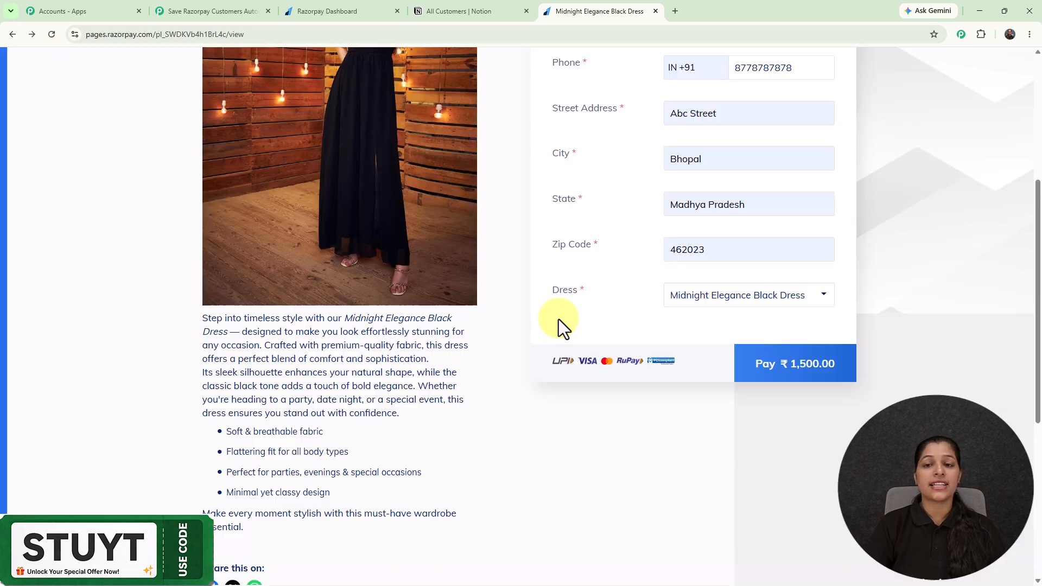
scroll(612, 295, "up", 5)
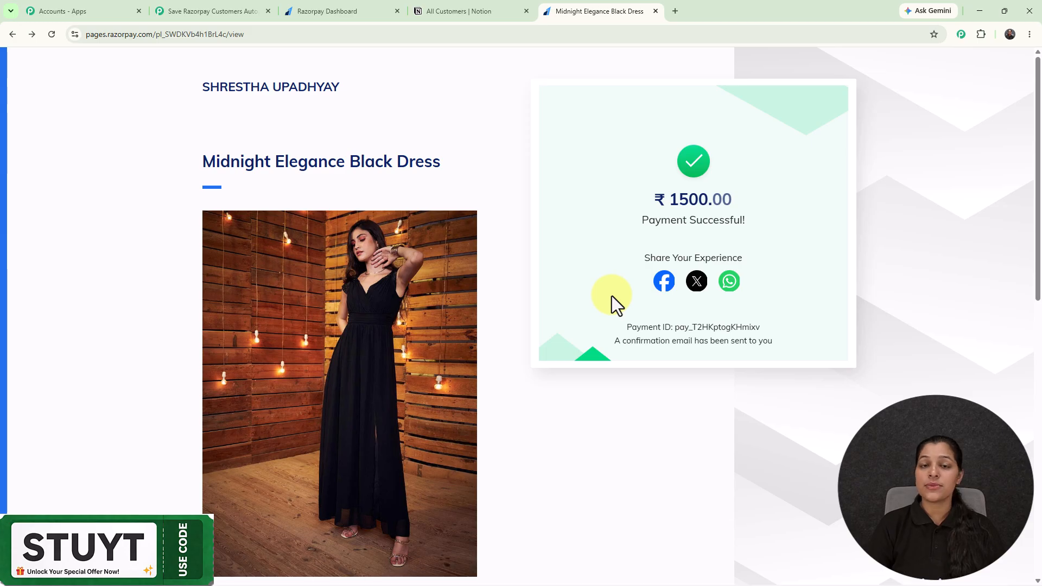
Step: Look at the All Customers database in Notion and open the pabbly.com/connect website in a new browser tab
left_click(461, 9)
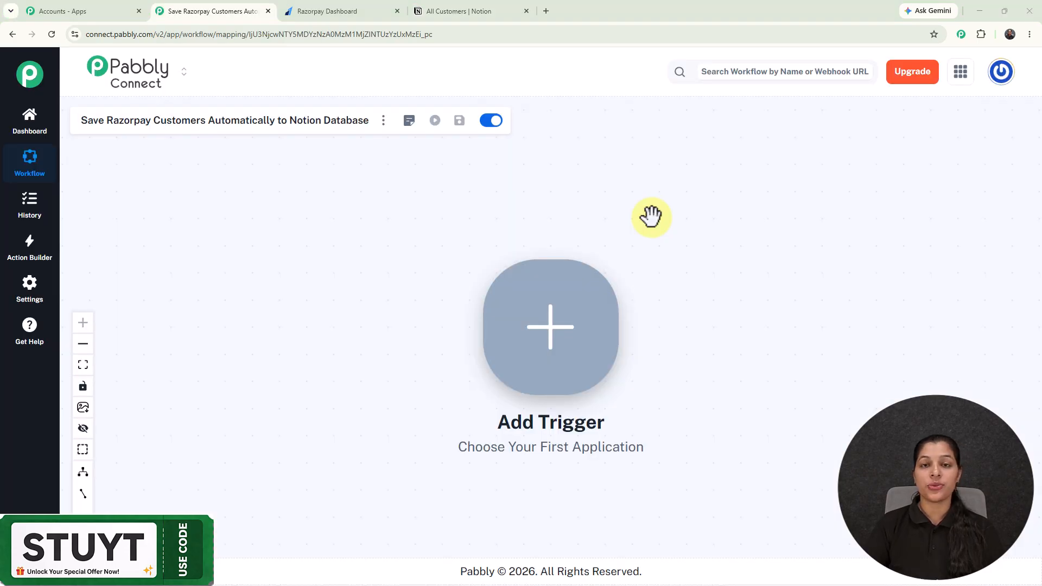
left_click(546, 12)
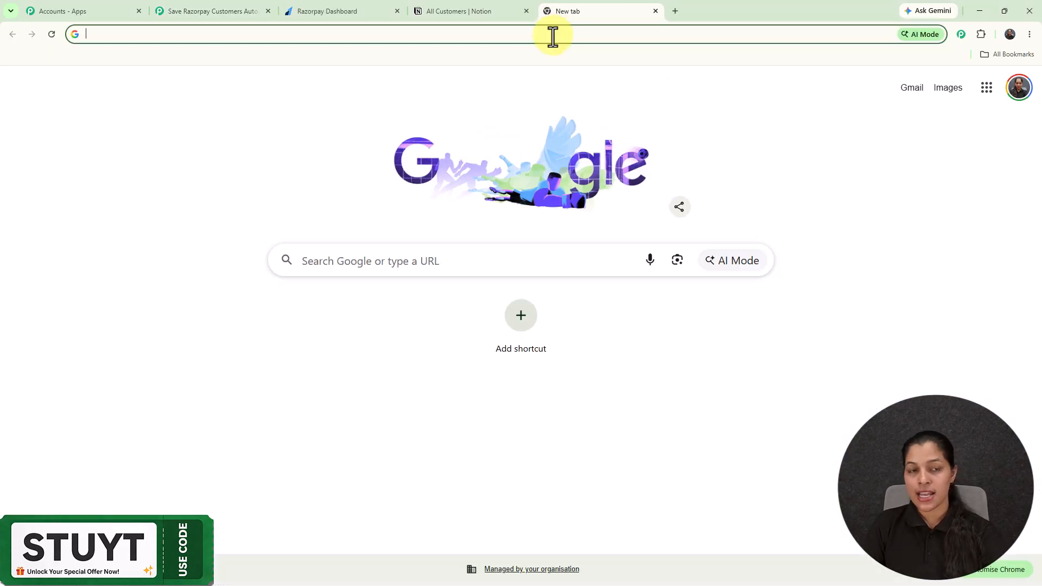
type("p")
key("Return")
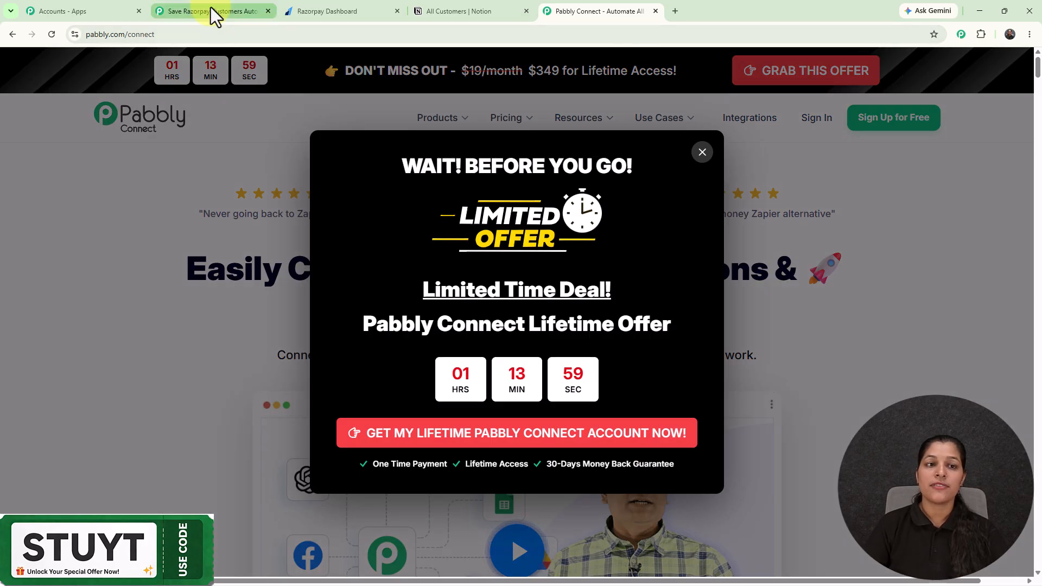
Step: Choose Razorpay as the trigger app in the Pabbly Connect workflow "Save Razorpay Customers Automatically to Notion Database"
left_click(212, 9)
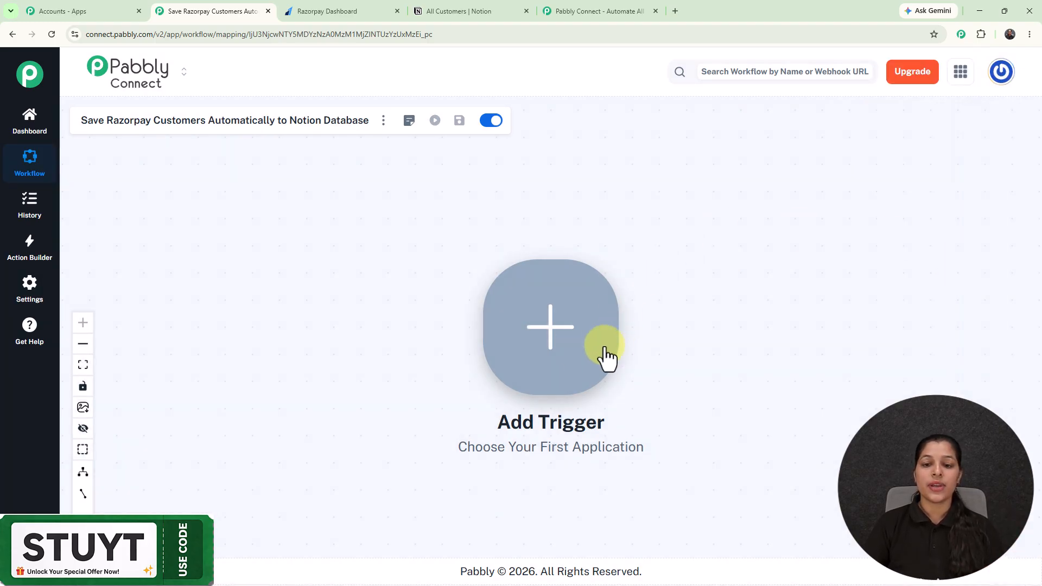
left_click(564, 344)
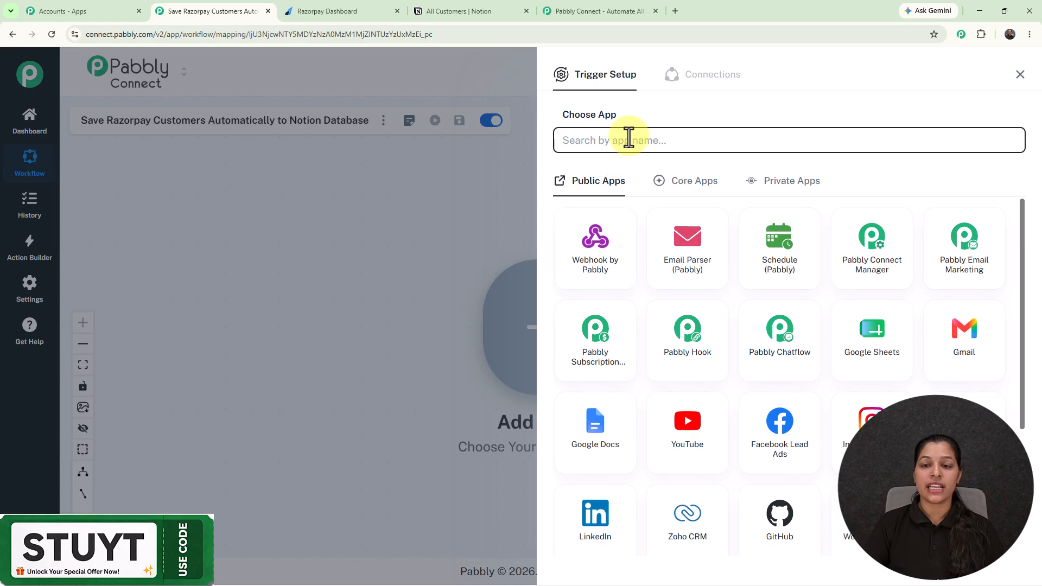
left_click(629, 142)
type("raz")
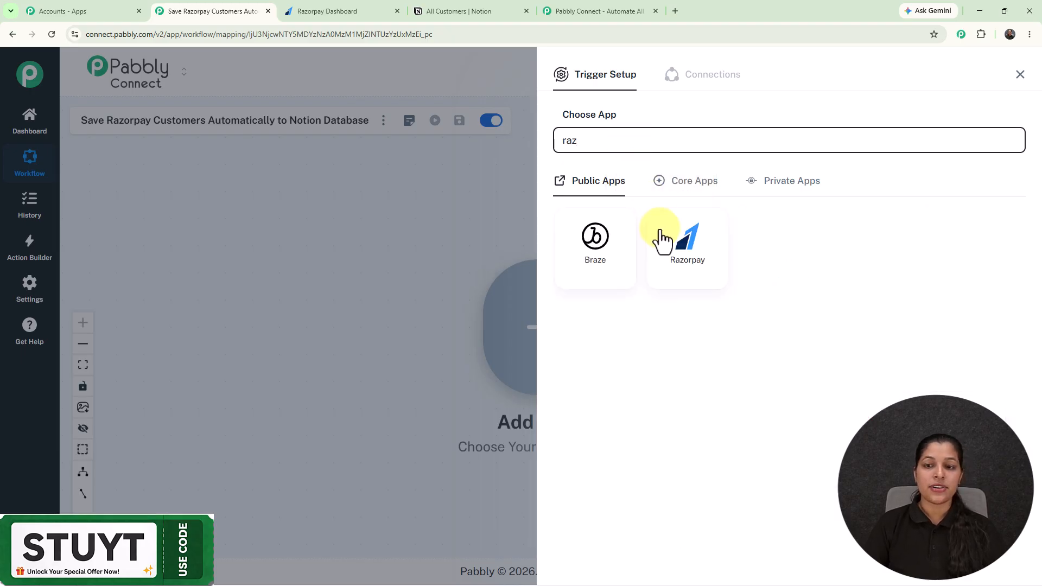
left_click(668, 263)
Step: Set the Razorpay trigger's app event to Payment Captured and connect it
left_click(636, 203)
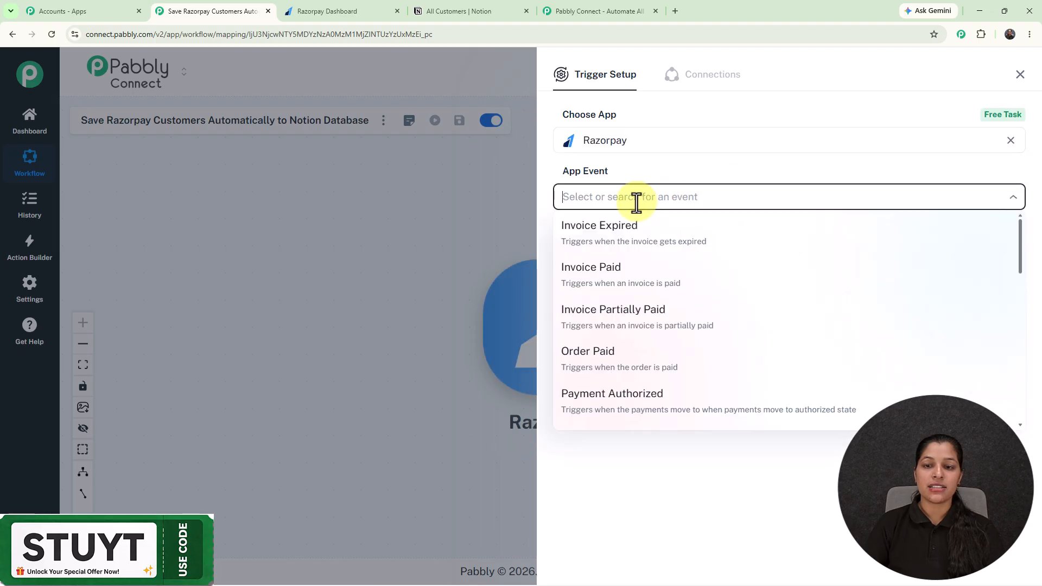
scroll(617, 353, "down", 4)
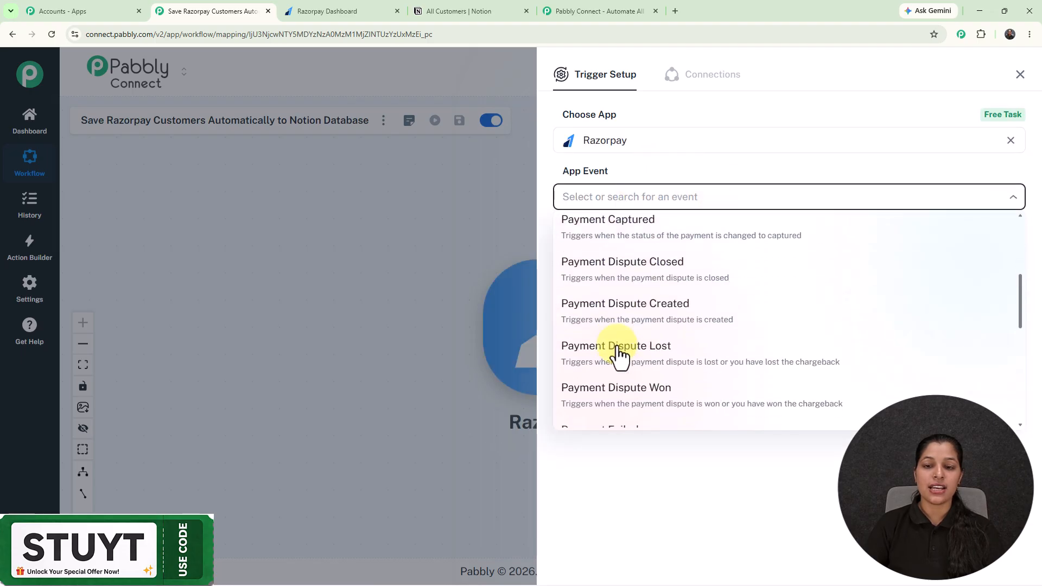
left_click(603, 231)
left_click(589, 240)
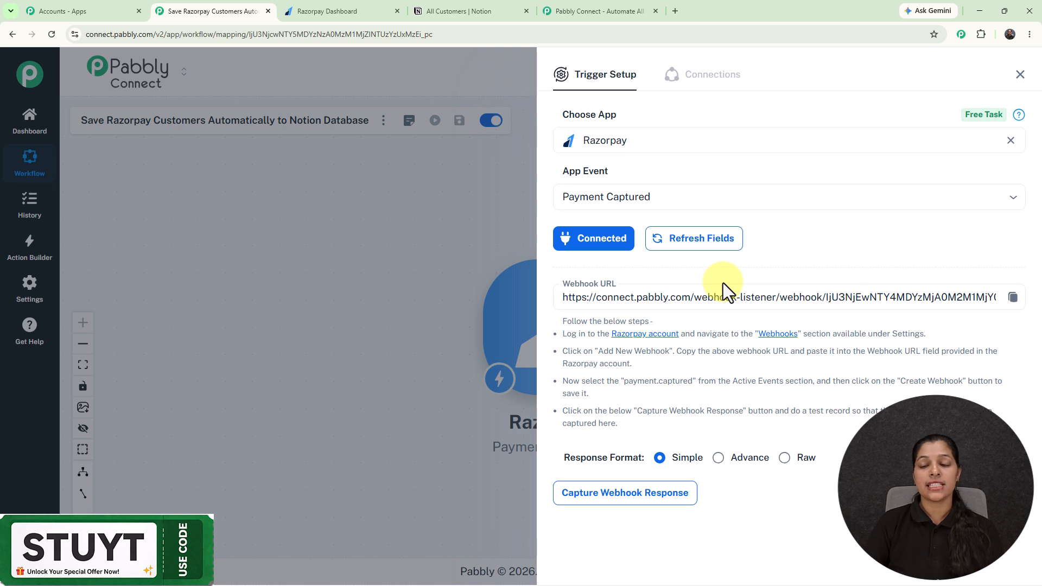
Step: Copy the trigger's webhook URL and open the developer Webhooks settings in the Razorpay Dashboard
left_click(1013, 298)
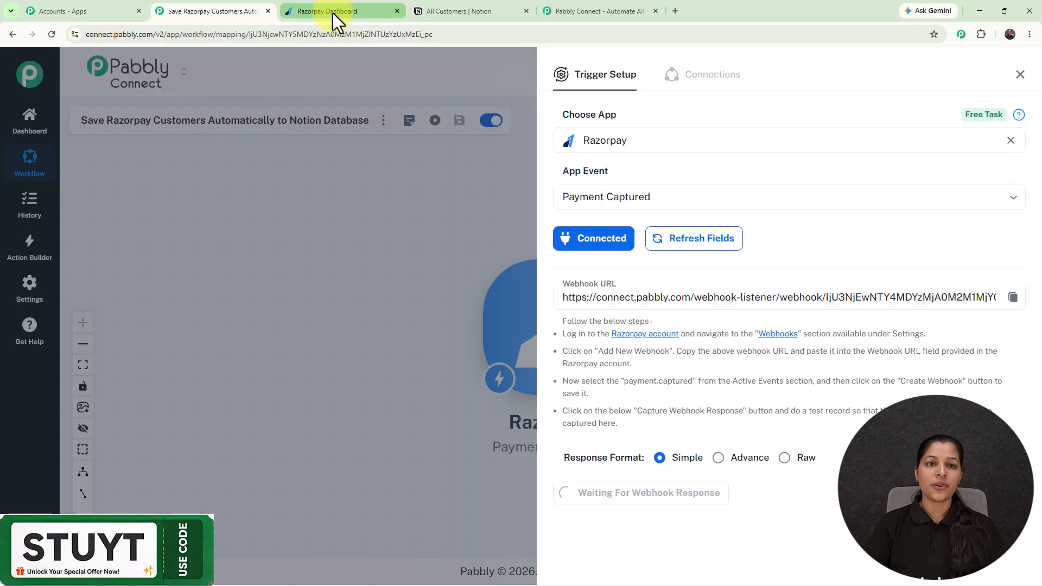
left_click(334, 13)
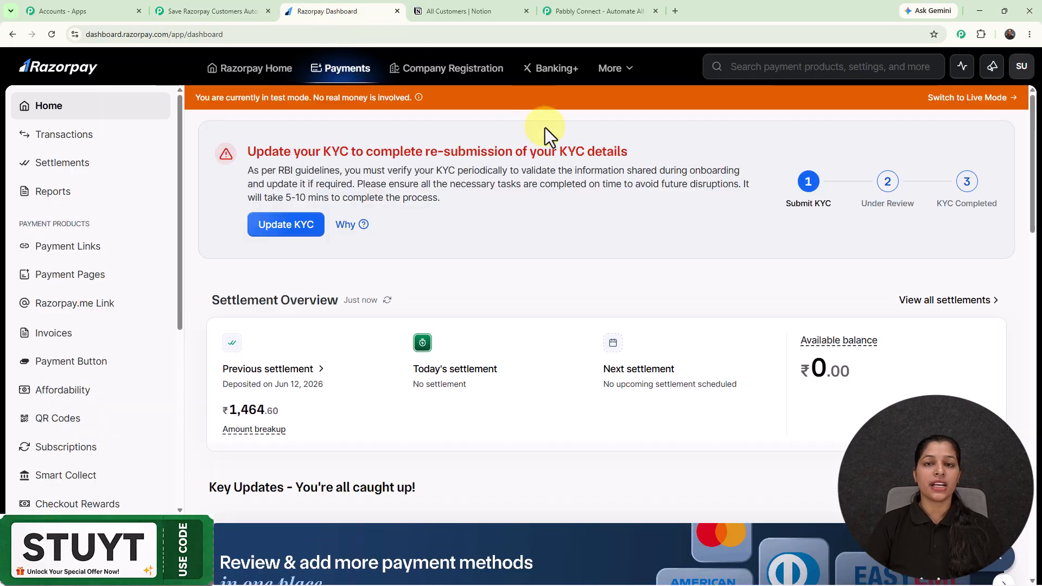
scroll(104, 461, "down", 5)
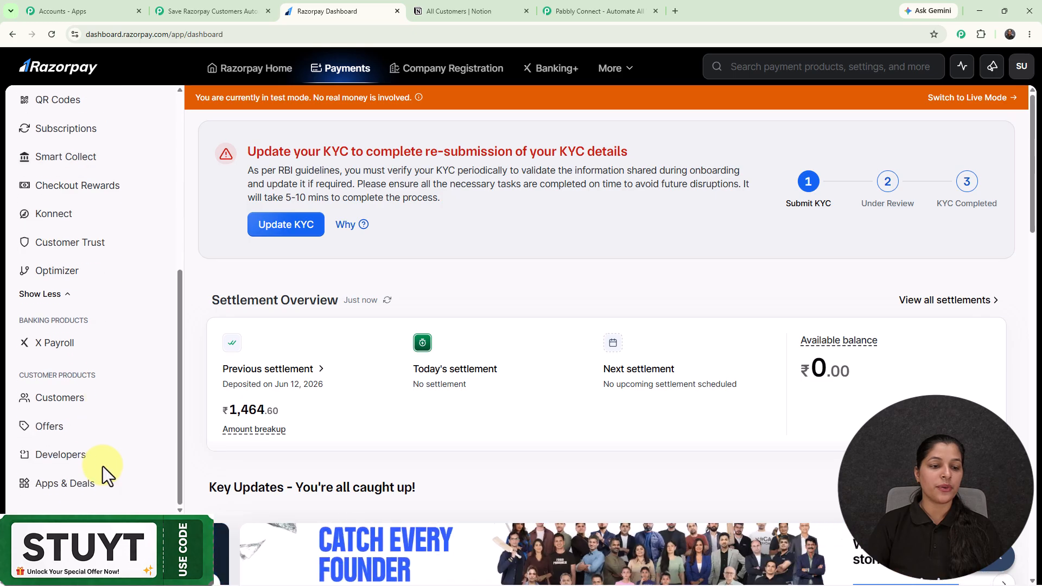
left_click(84, 456)
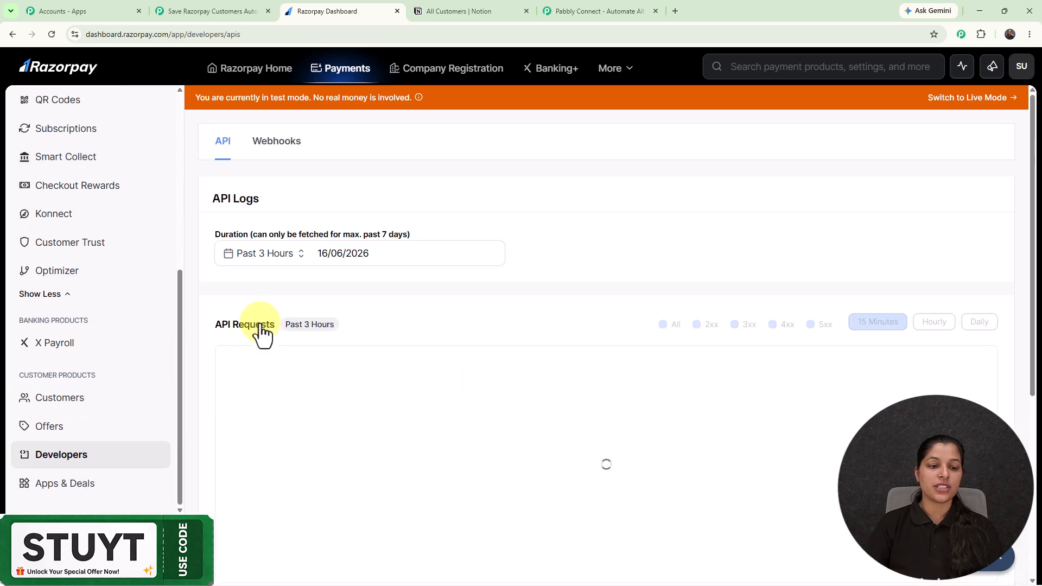
left_click(266, 157)
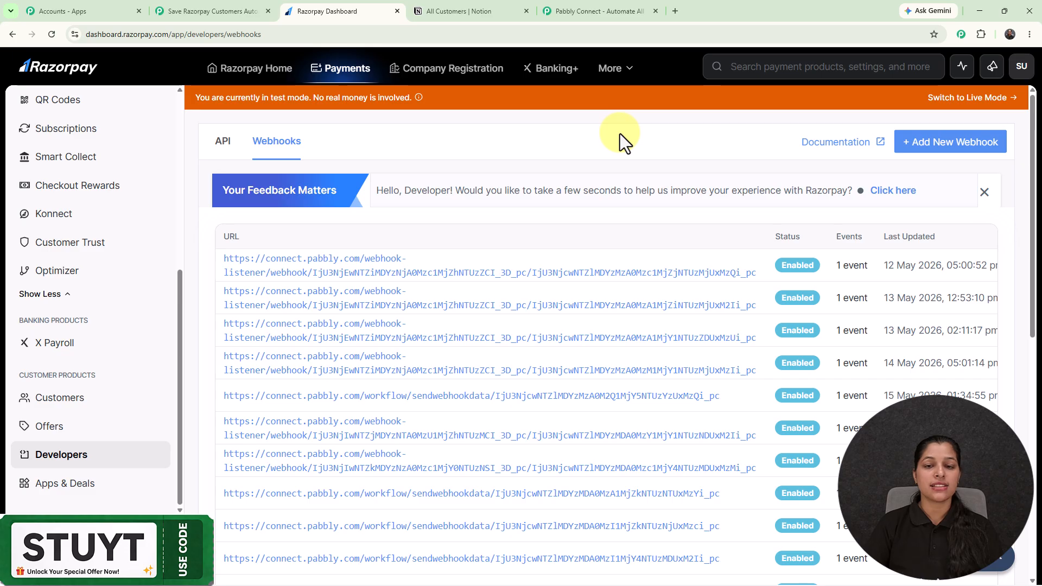
Step: Create a new Razorpay webhook with the copied Pabbly webhook URL and payment.captured as its active event
left_click(917, 147)
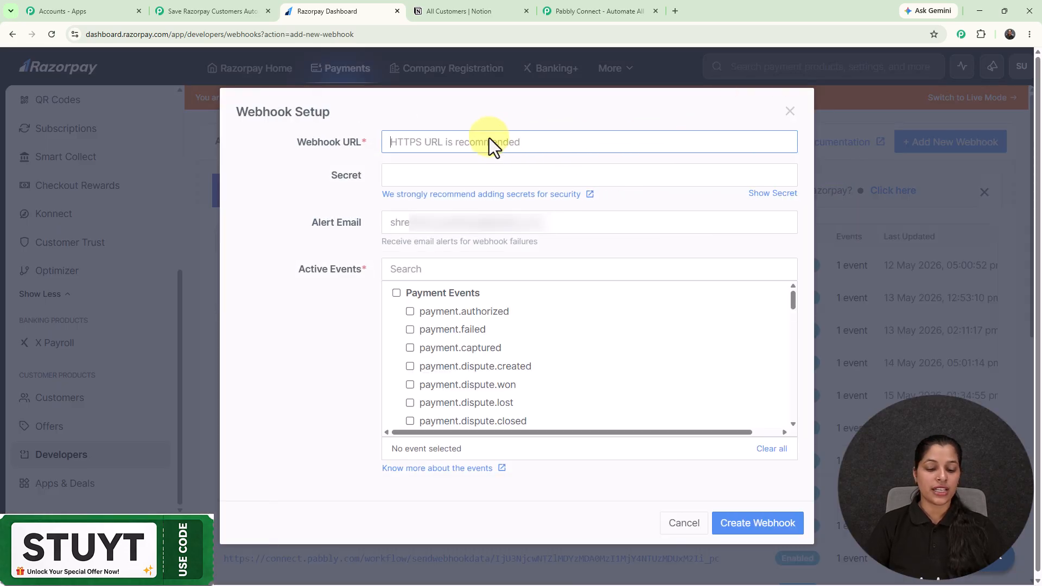
key("ctrl+v")
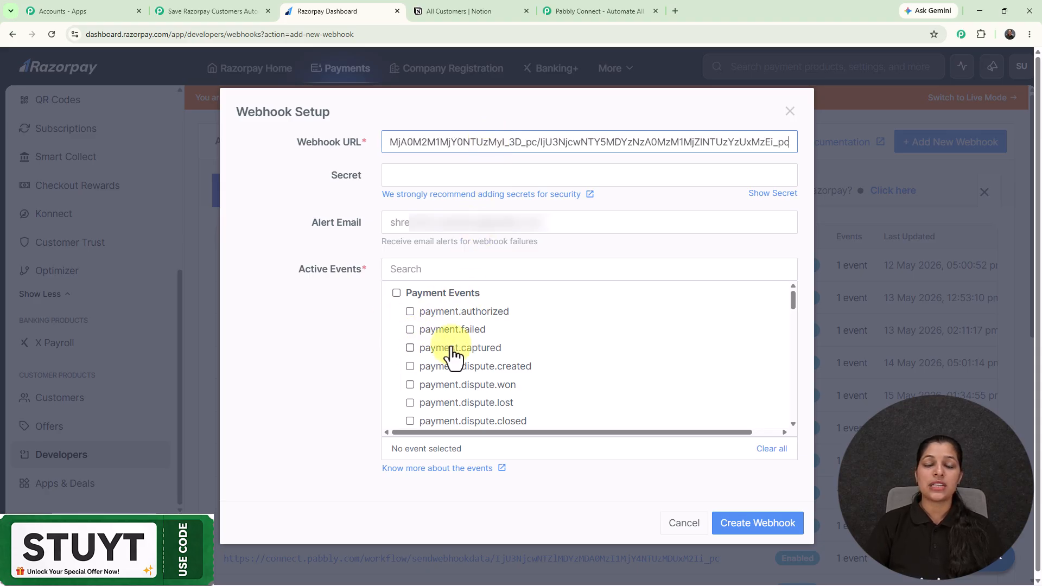
scroll(452, 354, "down", 2)
scroll(429, 339, "up", 2)
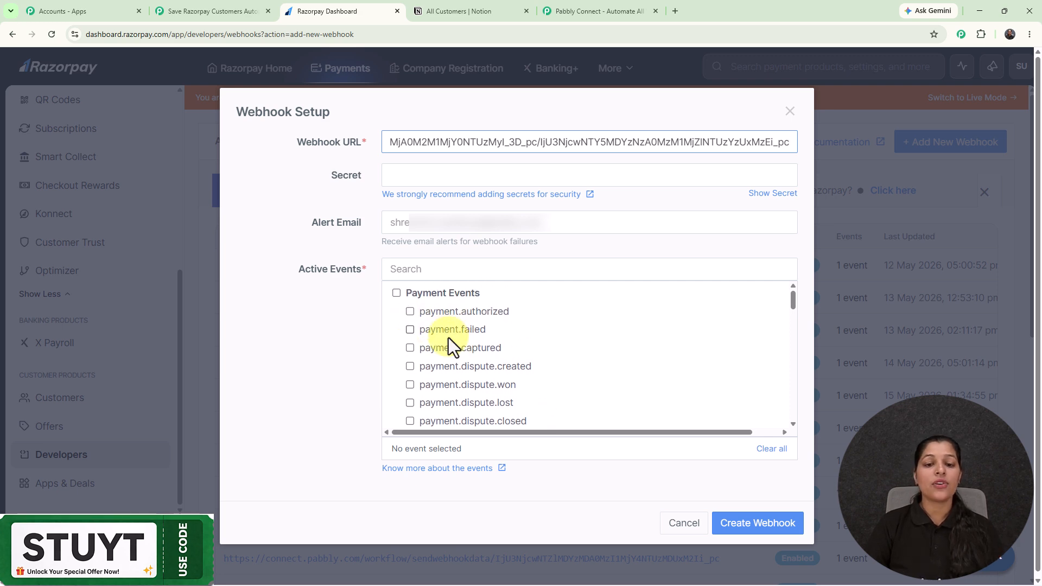
left_click(411, 348)
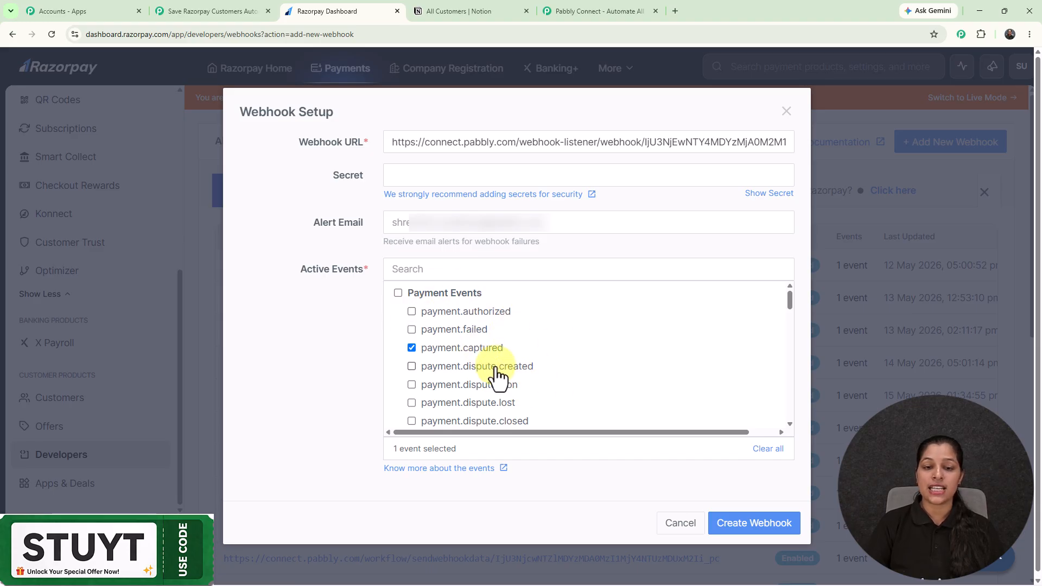
left_click(737, 524)
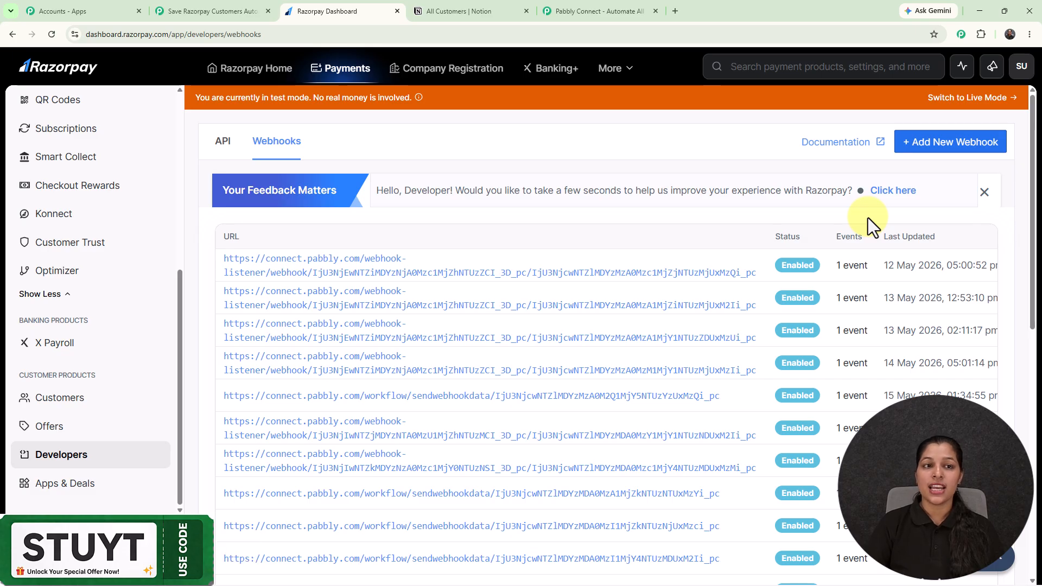
Step: Copy the Digital Marketing payment page's URL from the Razorpay Payment Pages list and open it in a new browser tab
left_click(217, 10)
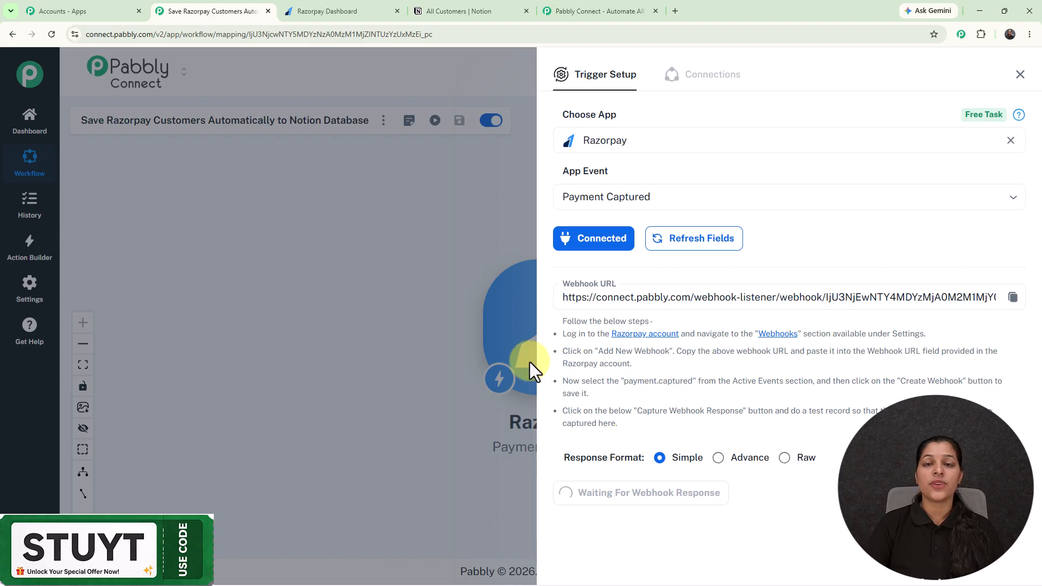
left_click(340, 20)
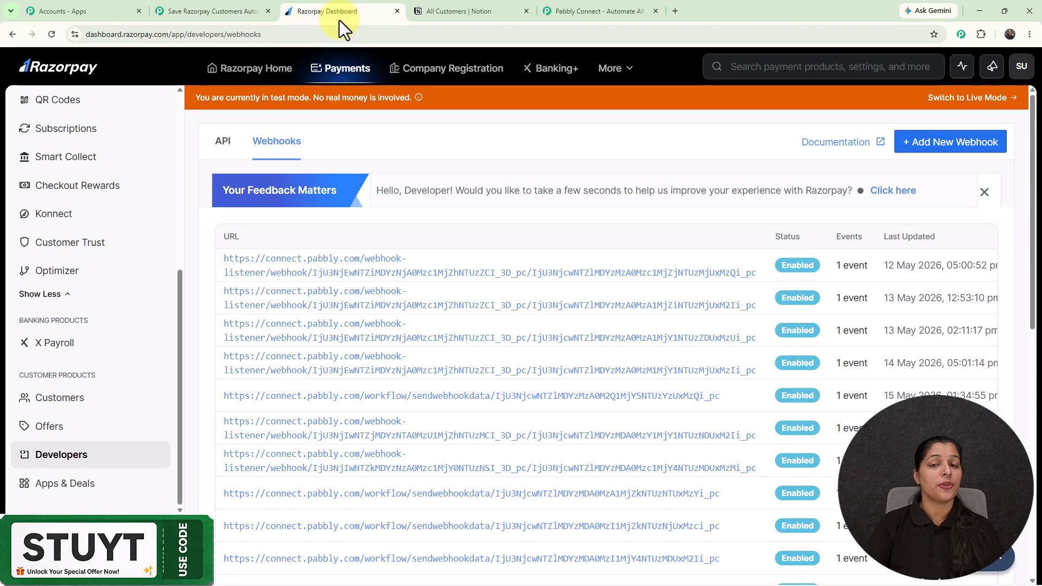
scroll(81, 325, "up", 6)
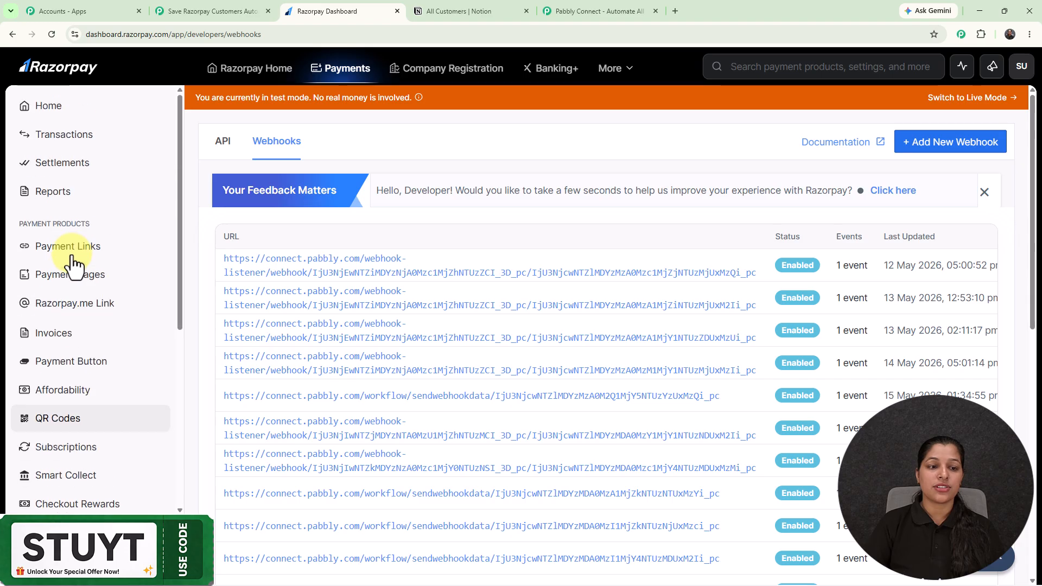
left_click(93, 280)
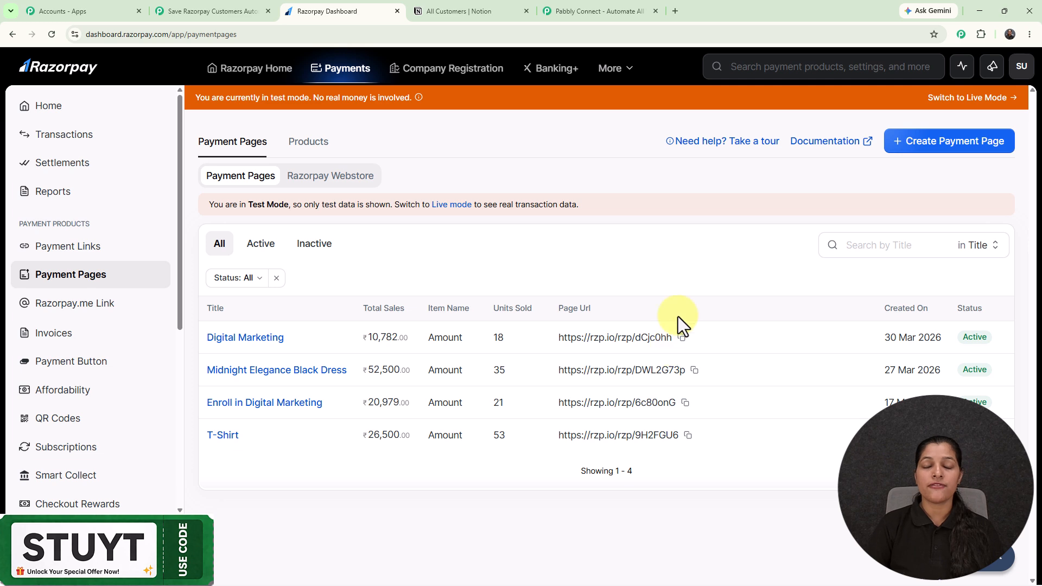
left_click(682, 339)
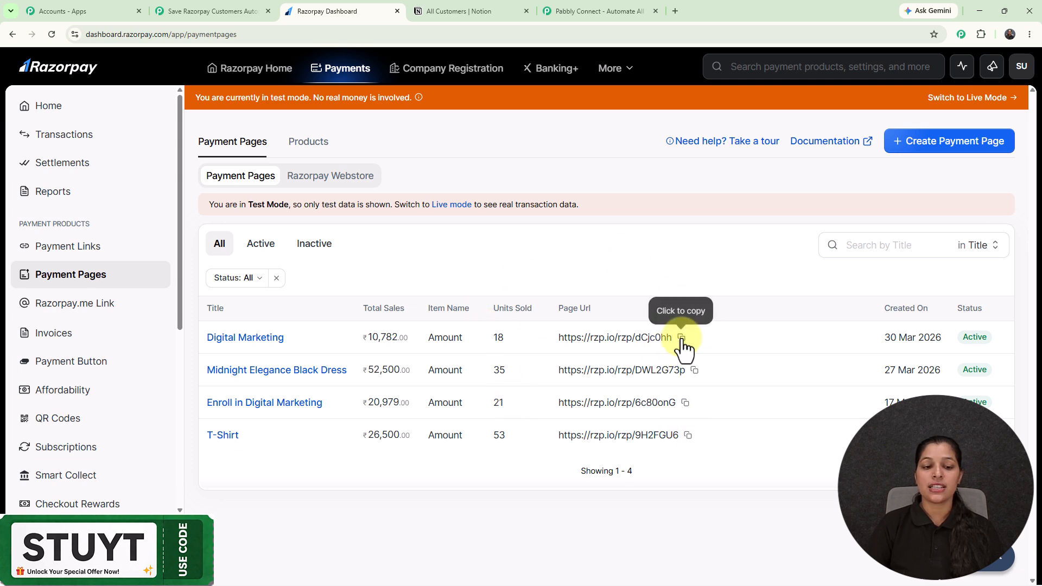
left_click(675, 11)
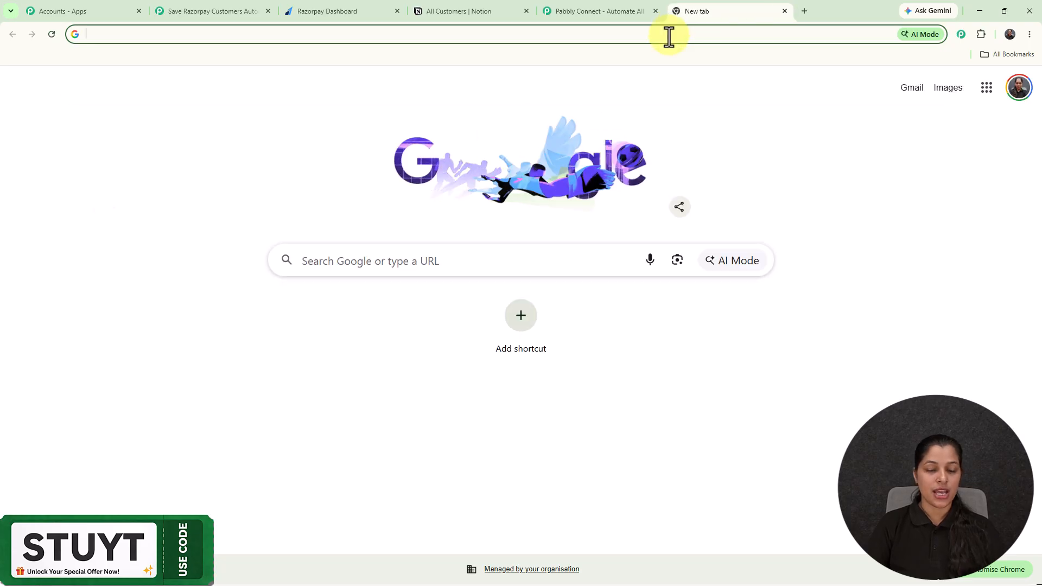
key("ctrl+v")
key("Return")
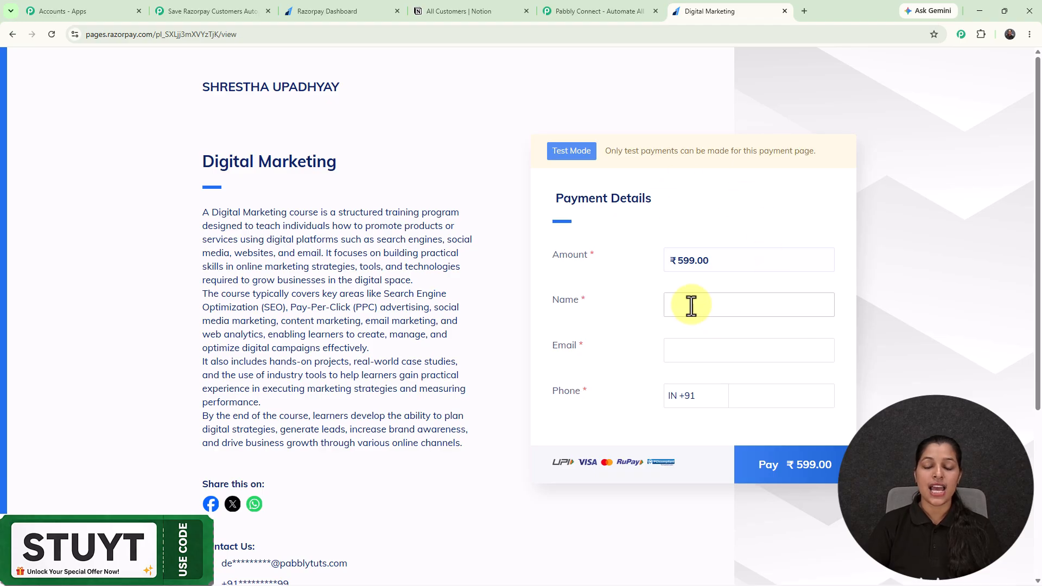
Step: Fill in the payment page with the saved customer's contact details and complete the ₹599 test payment as successful
left_click(692, 306)
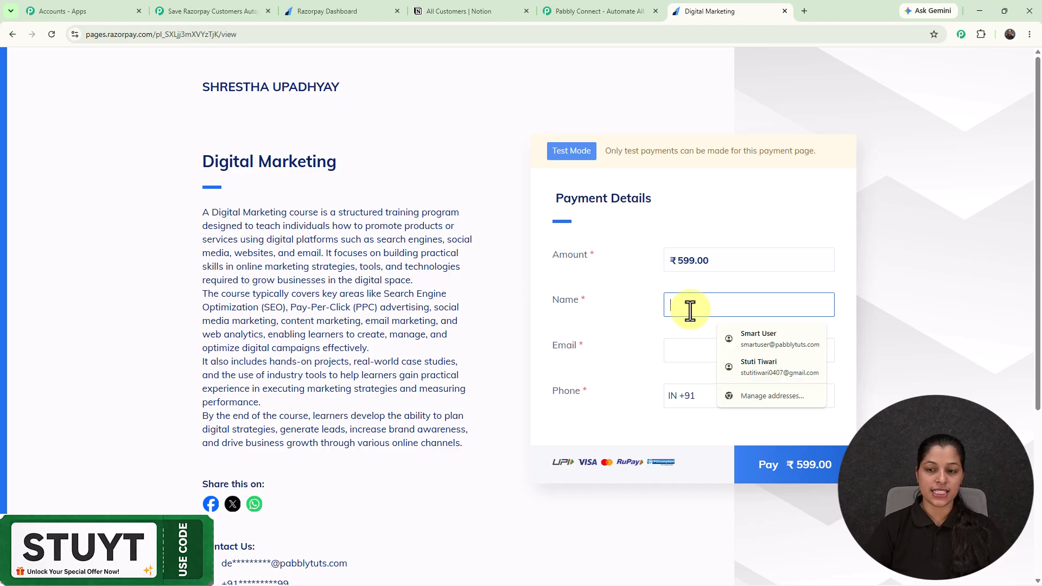
left_click(749, 336)
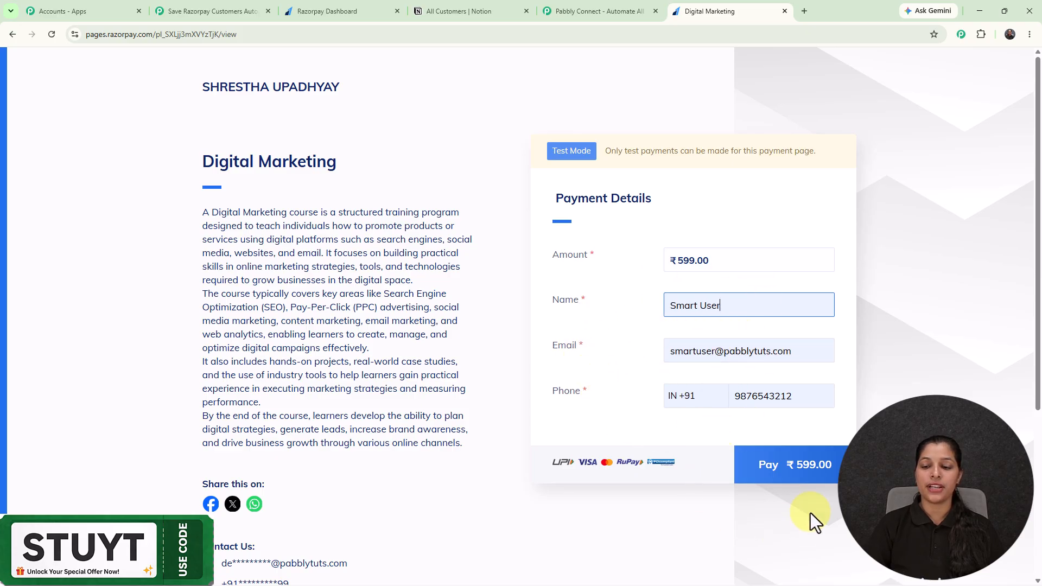
left_click(811, 473)
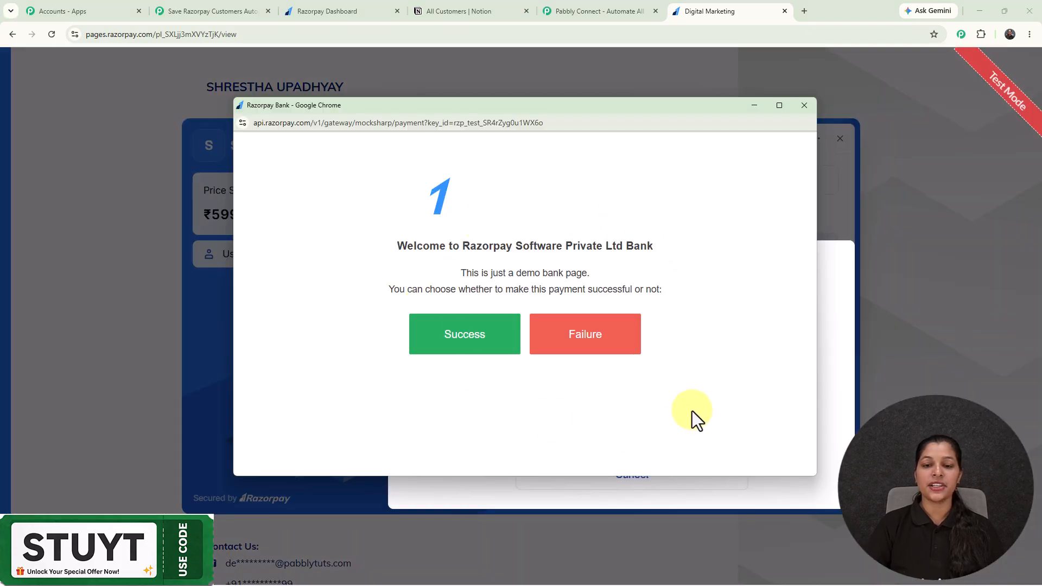
left_click(478, 336)
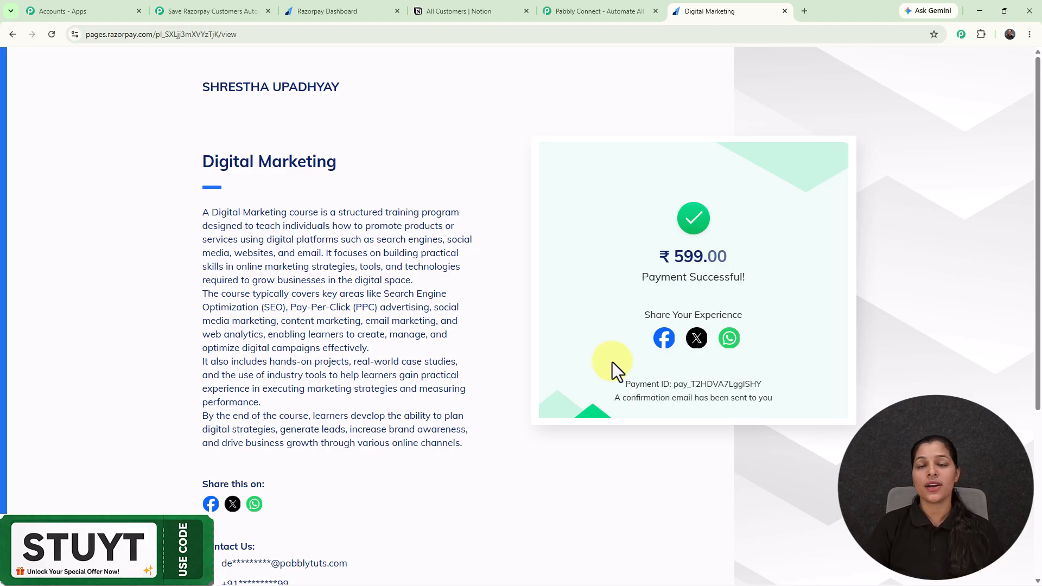
Step: Return to the Pabbly Connect workflow and examine the customer details in the captured webhook response, closing the trigger setup
left_click(230, 12)
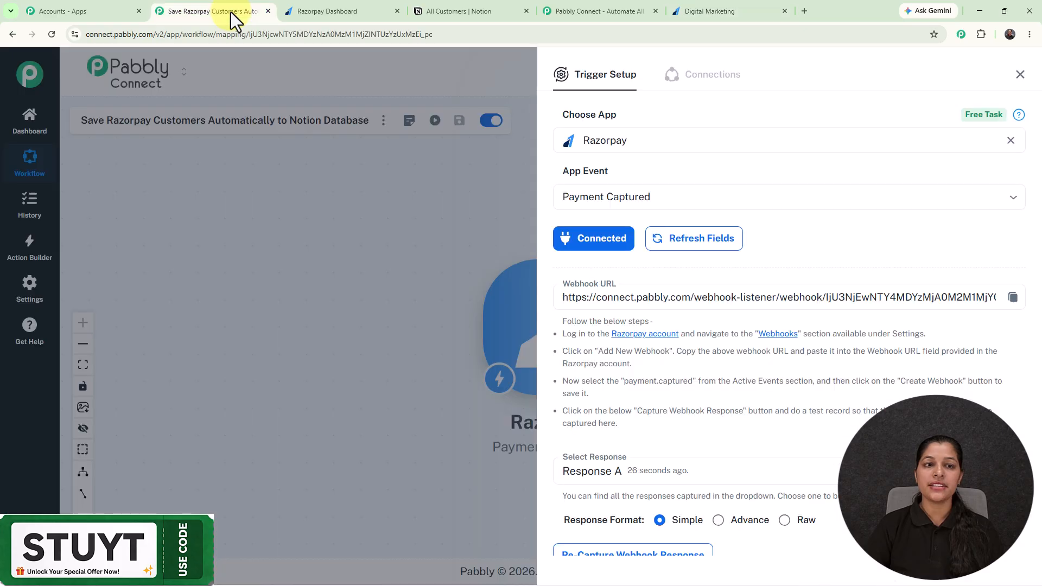
scroll(743, 187, "down", 4)
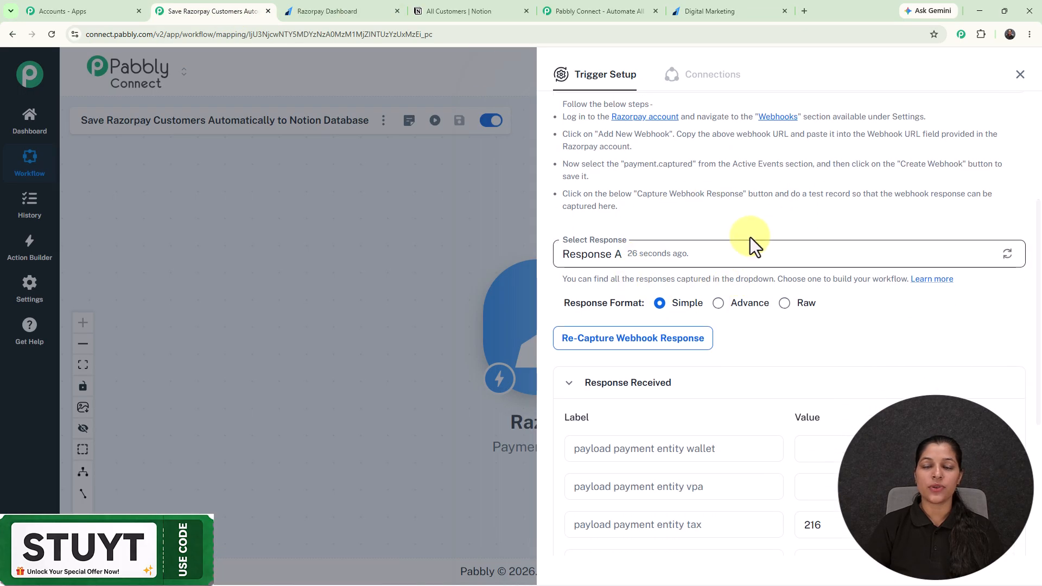
scroll(764, 176, "down", 4)
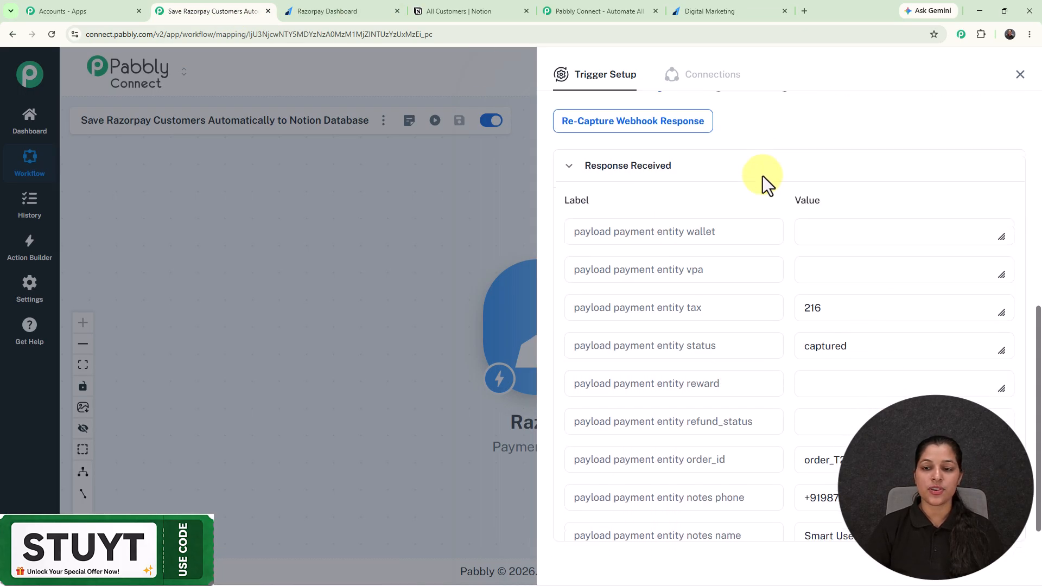
scroll(796, 272, "down", 4)
scroll(787, 320, "down", 1)
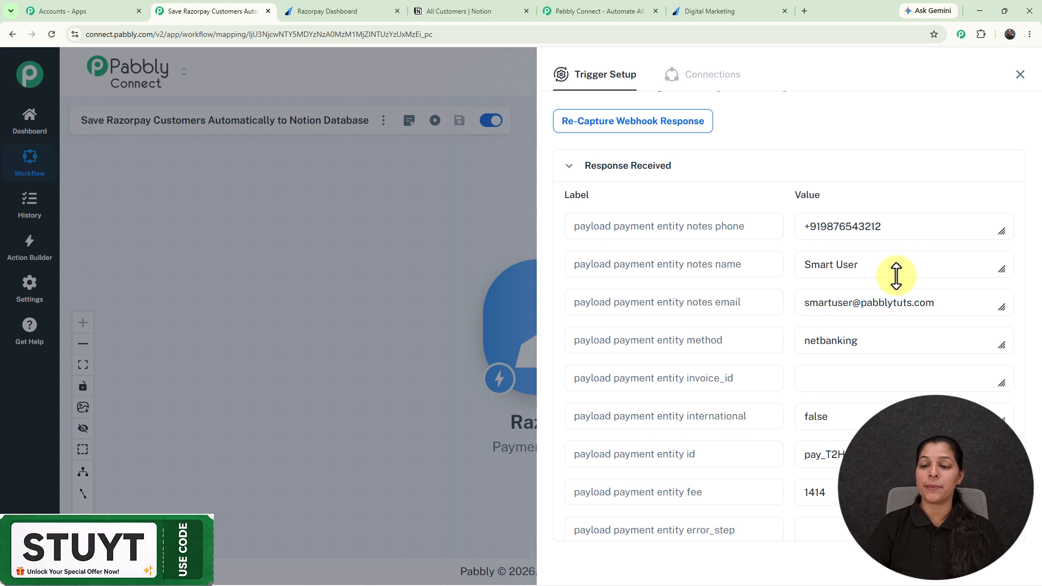
scroll(897, 275, "down", 4)
scroll(896, 275, "up", 4)
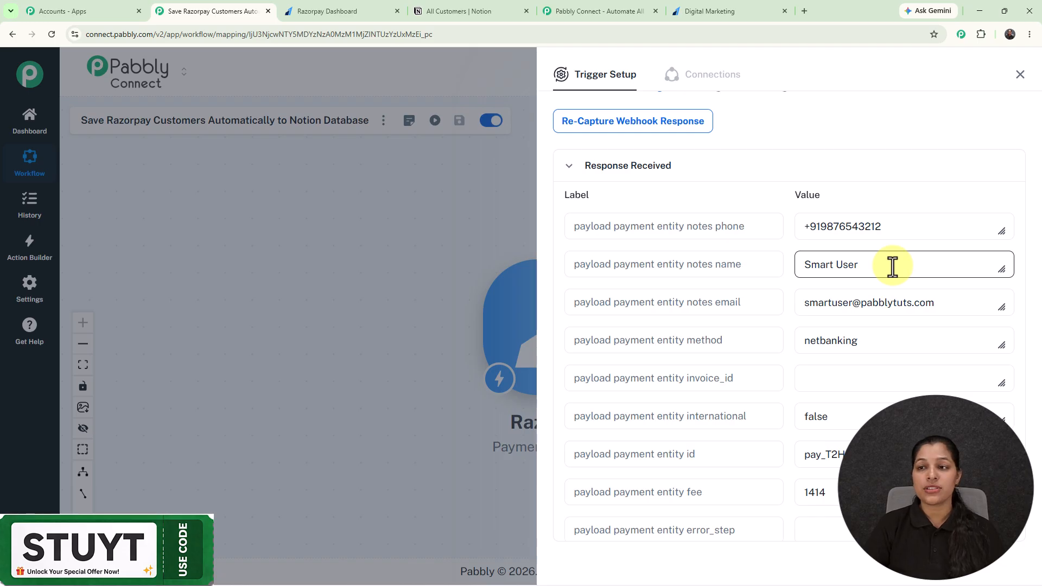
left_click(1020, 74)
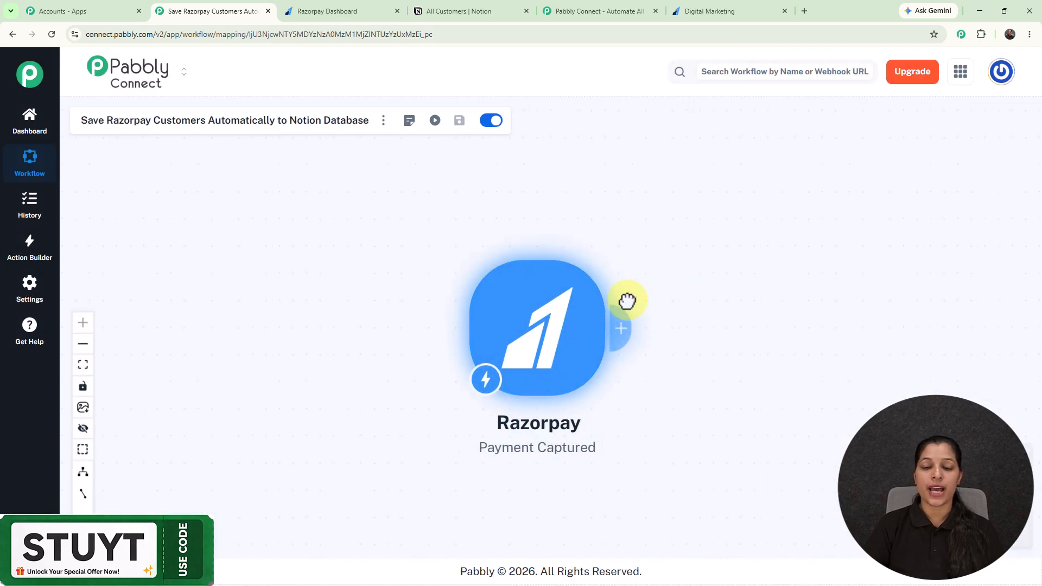
Step: Add a Notion action after the Razorpay trigger with the Create Database Item event and start connecting it
left_click(491, 328)
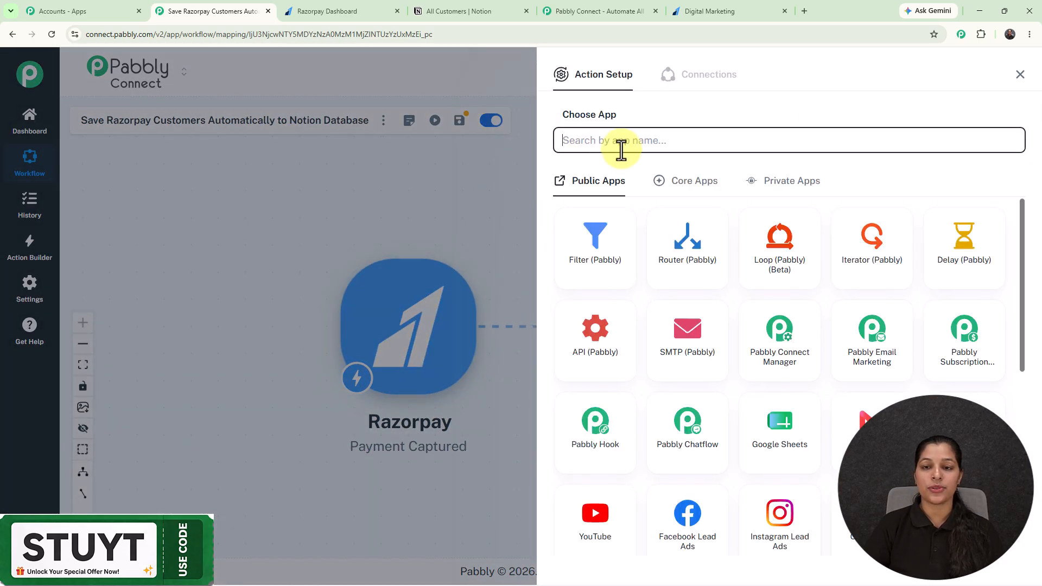
type("not")
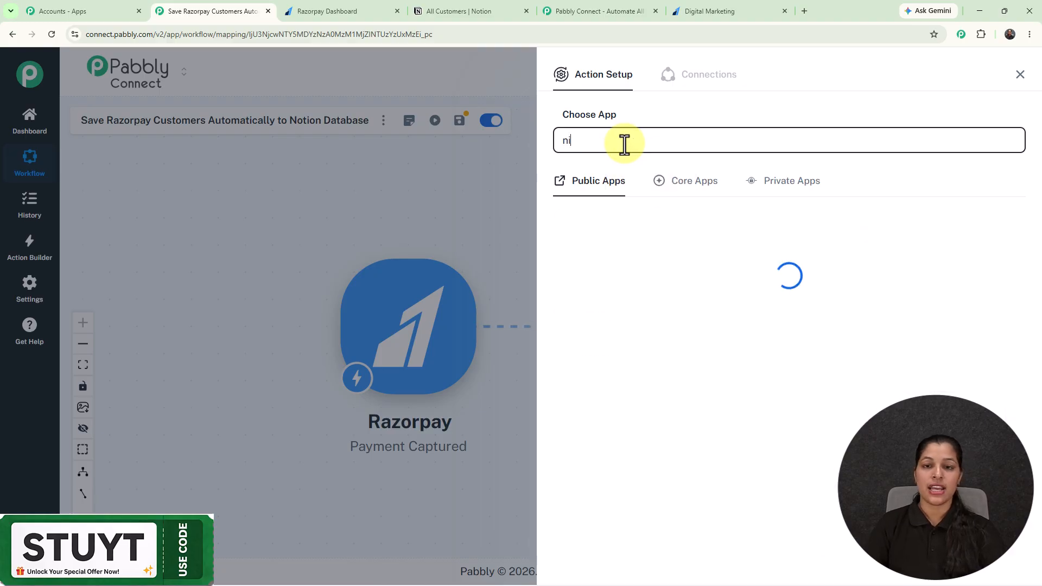
left_click(776, 249)
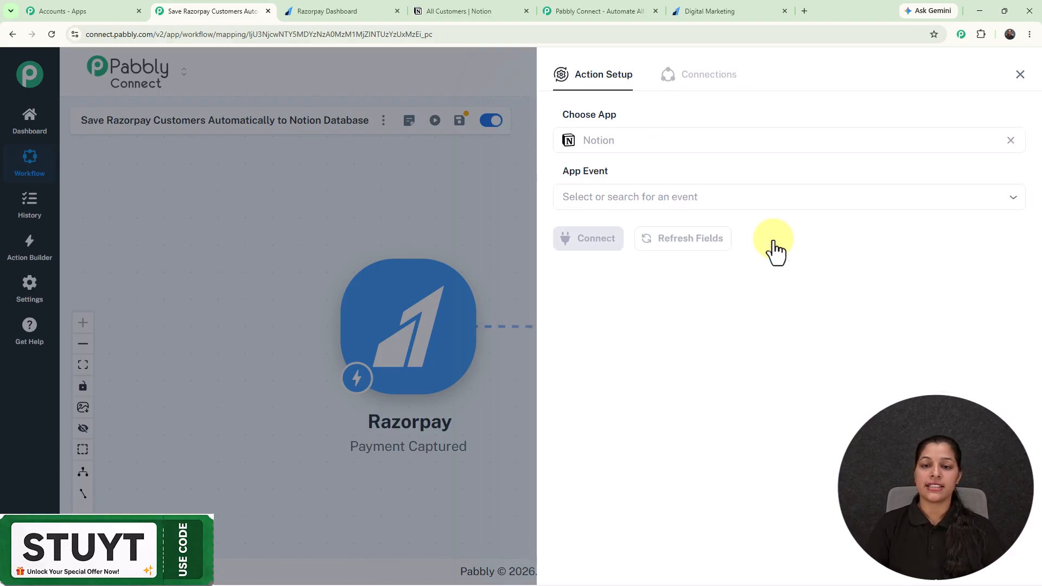
left_click(663, 197)
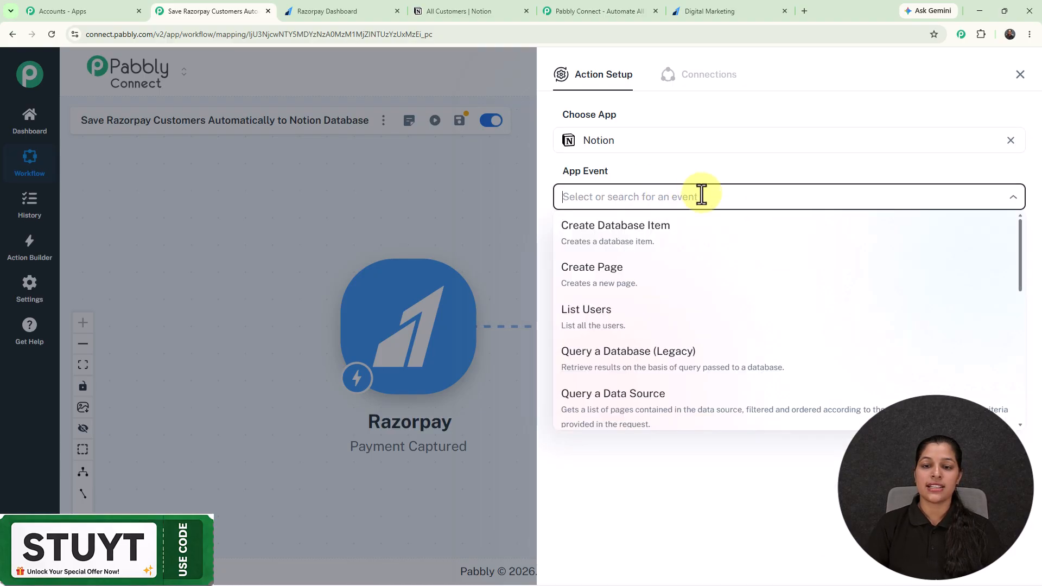
left_click(610, 239)
left_click(587, 245)
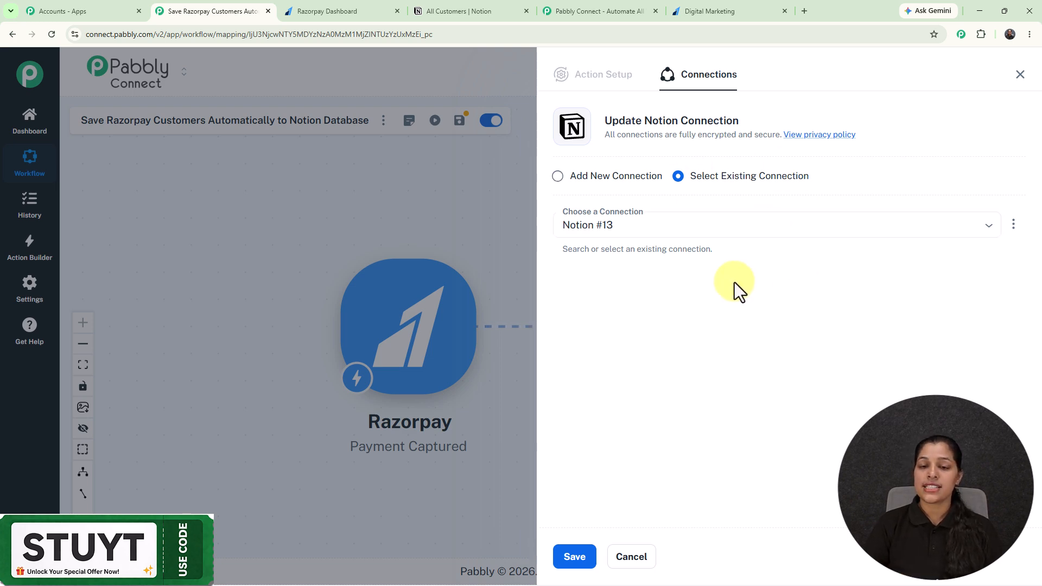
Step: Add a new Notion connection named Notion #14 and allow access to the preselected private pages, including All Customers
left_click(557, 176)
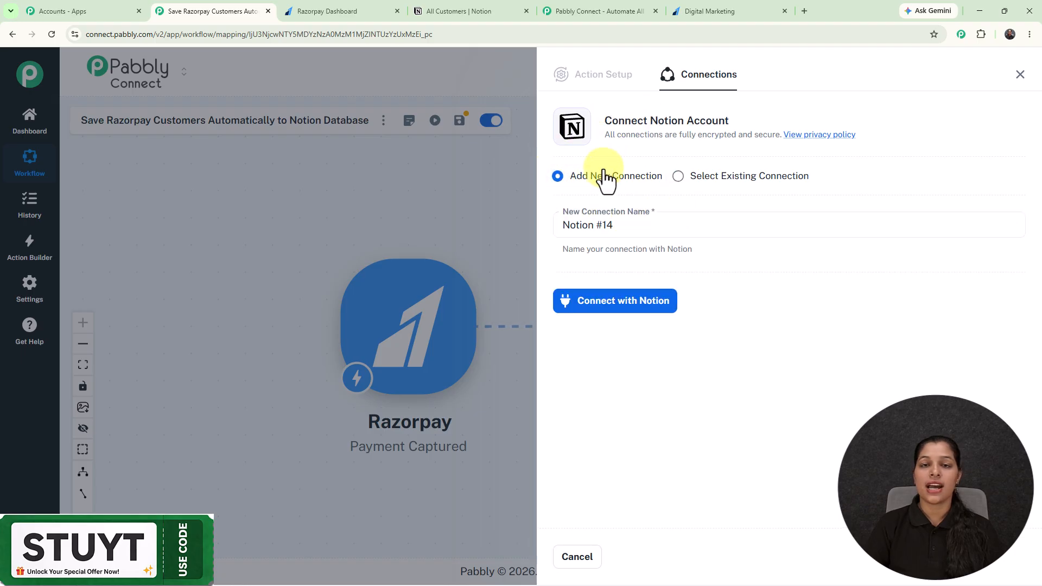
left_click(611, 304)
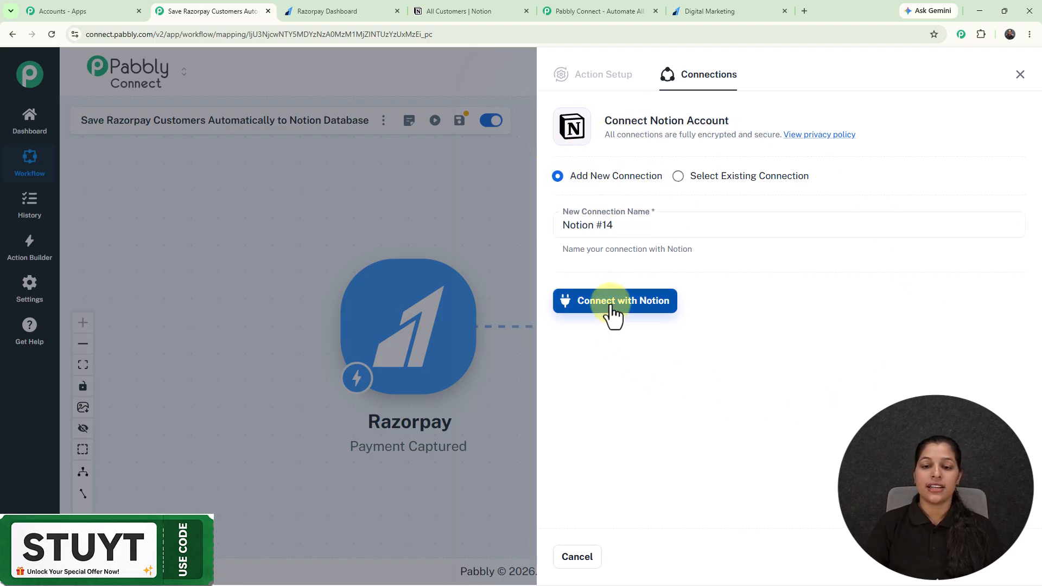
scroll(251, 232, "down", 3)
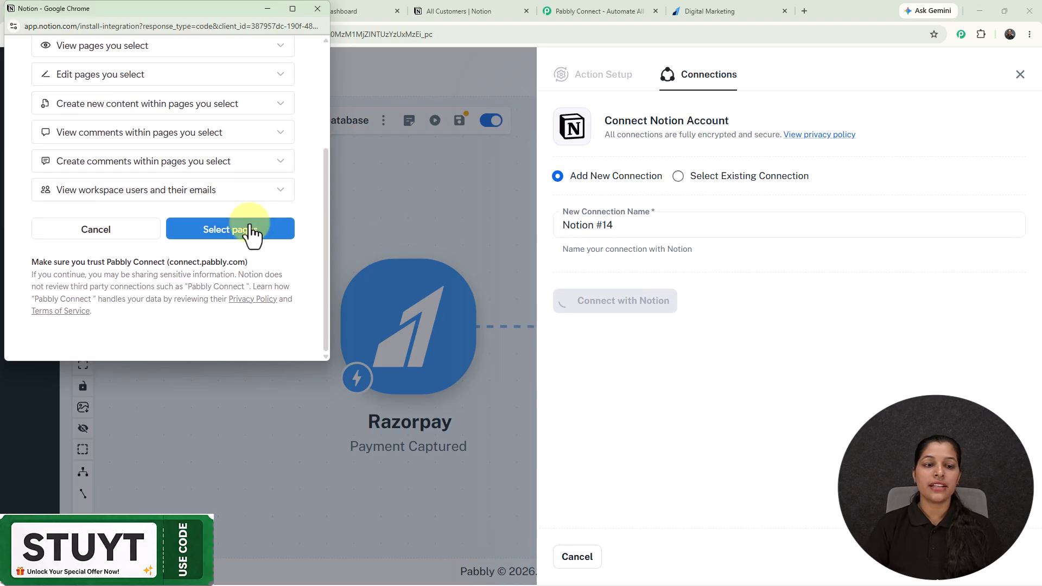
left_click(251, 234)
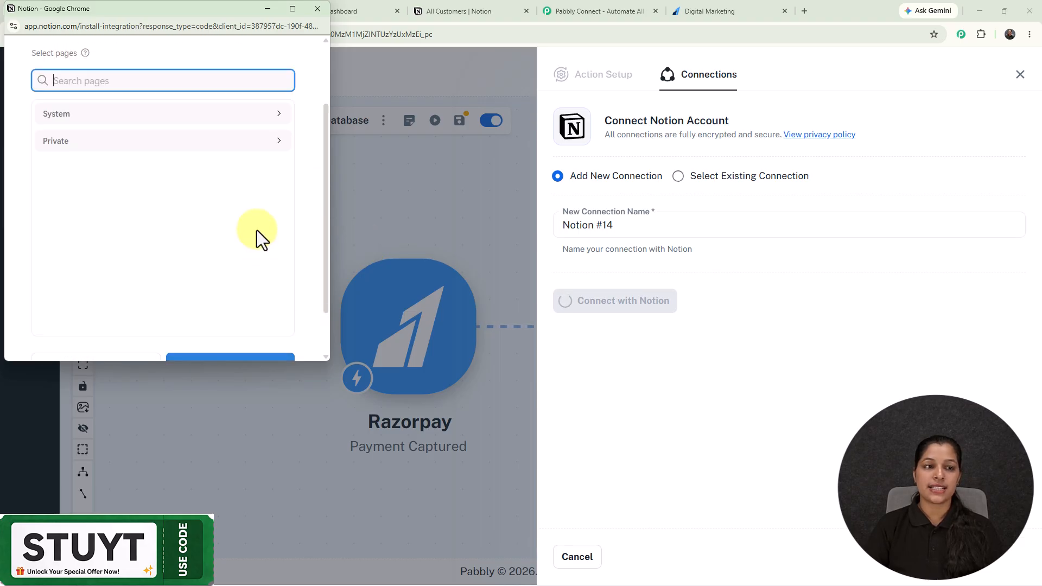
left_click(135, 145)
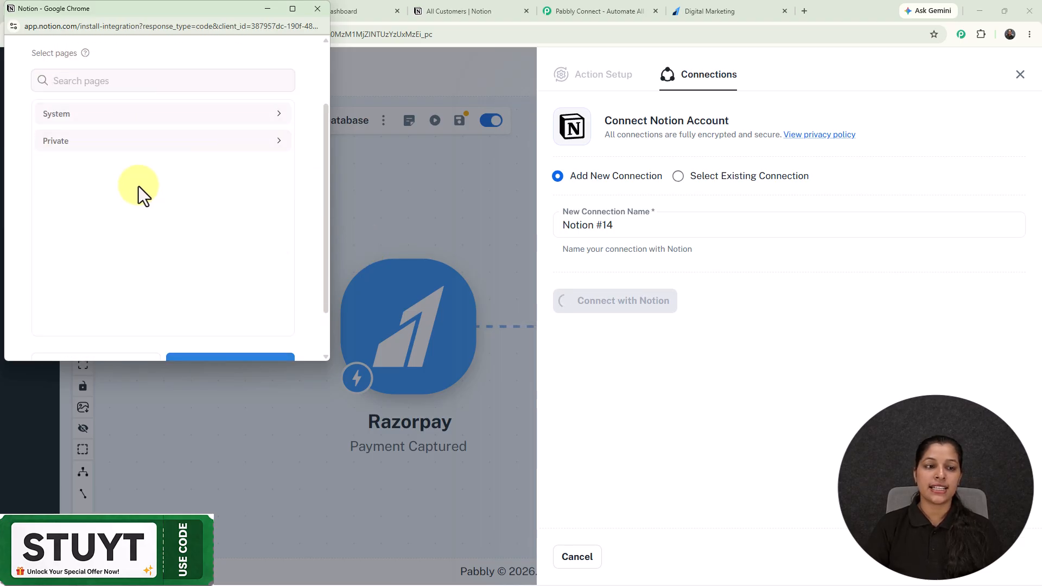
left_click(134, 143)
scroll(239, 344, "down", 1)
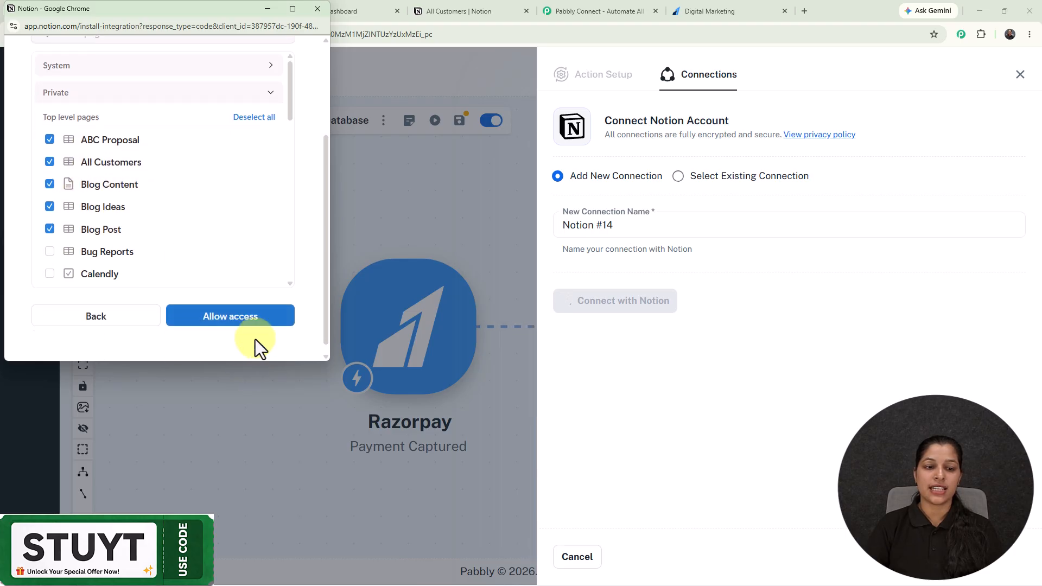
left_click(241, 308)
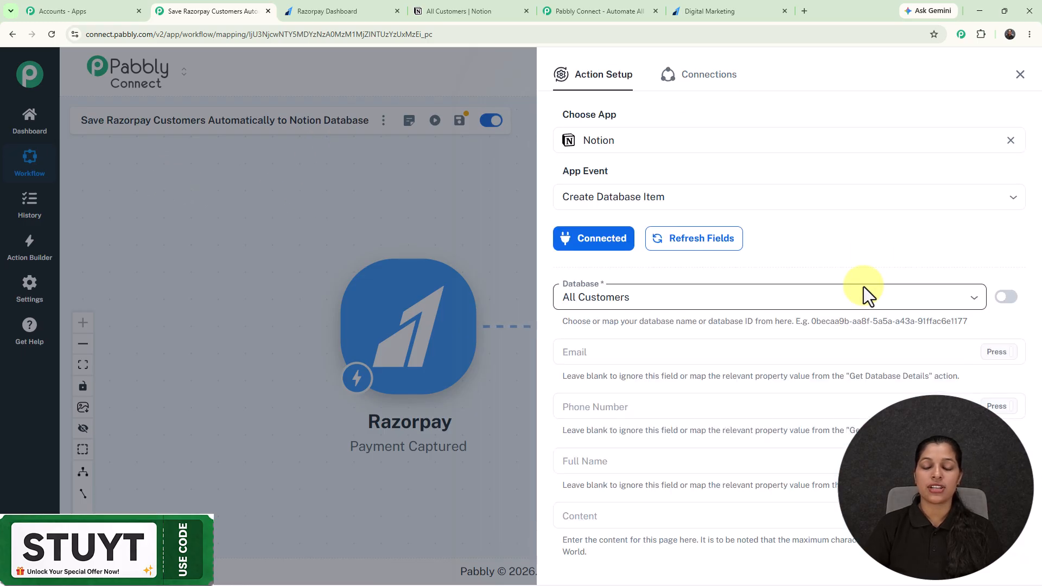
Step: Look over the Create Database Item fields and the databases offered besides All Customers
scroll(865, 287, "down", 3)
scroll(923, 255, "up", 2)
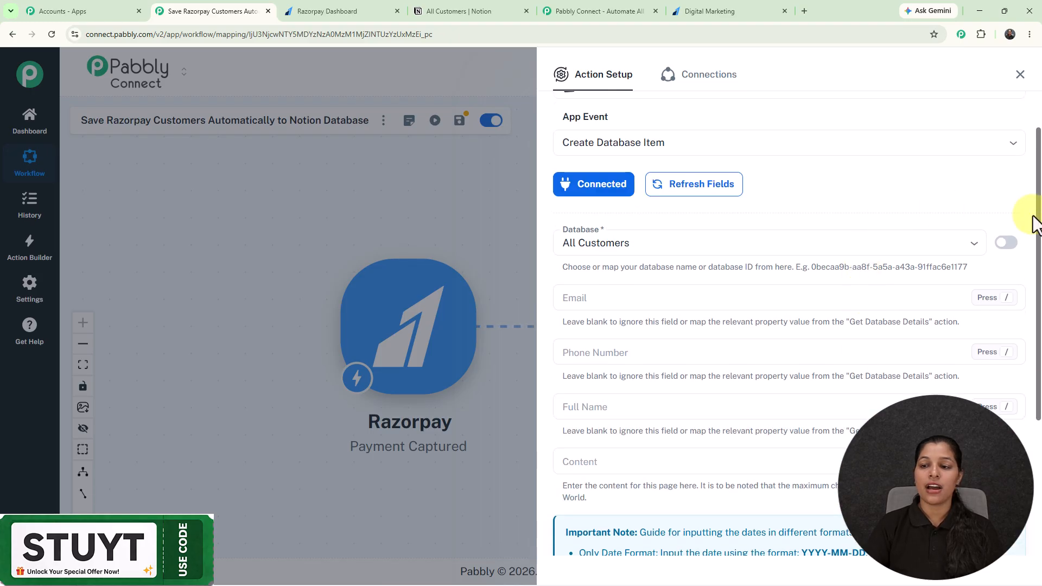
left_click(974, 243)
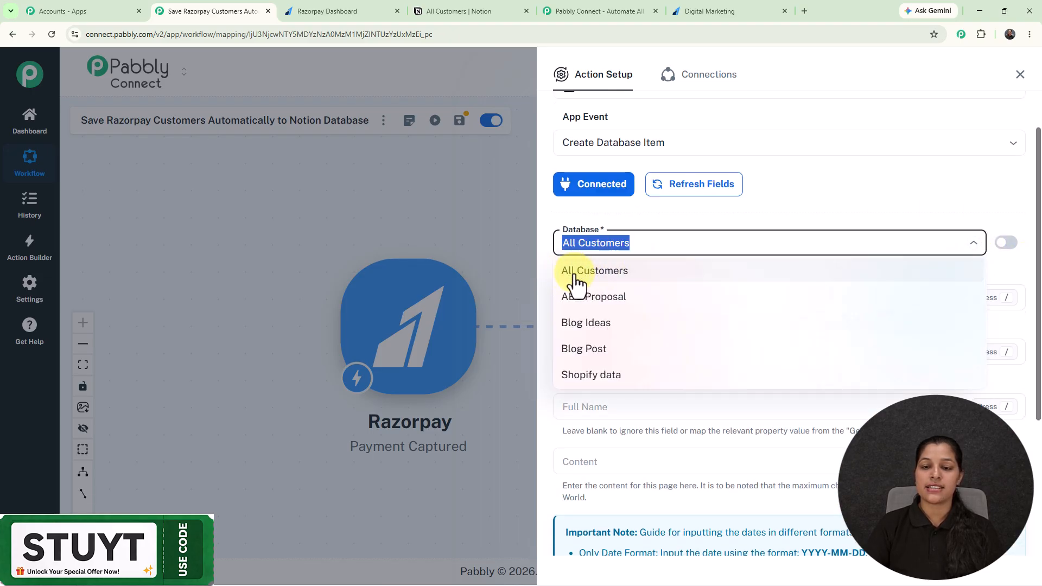
left_click(819, 201)
scroll(804, 195, "down", 2)
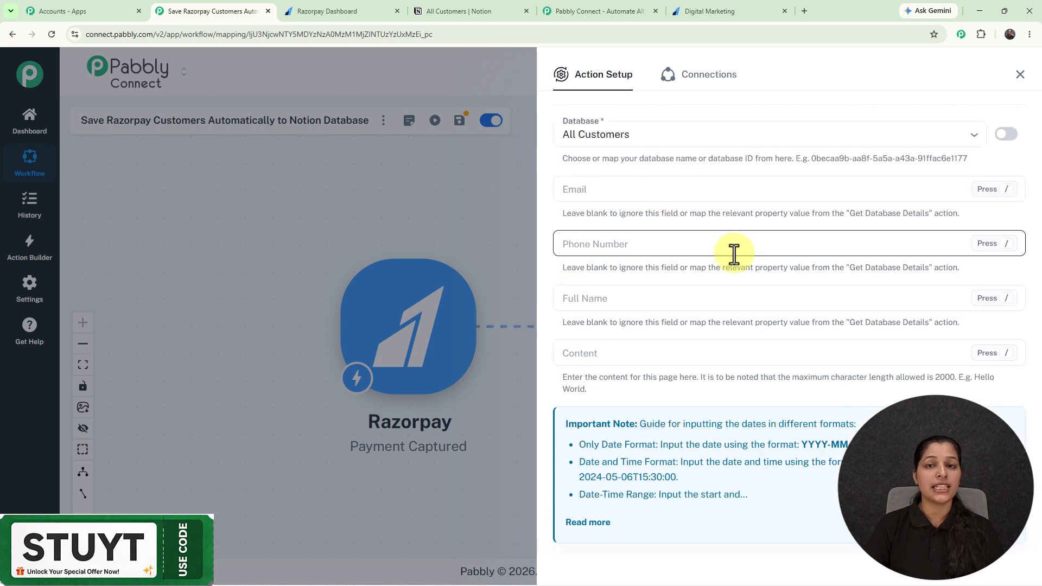
left_click(660, 185)
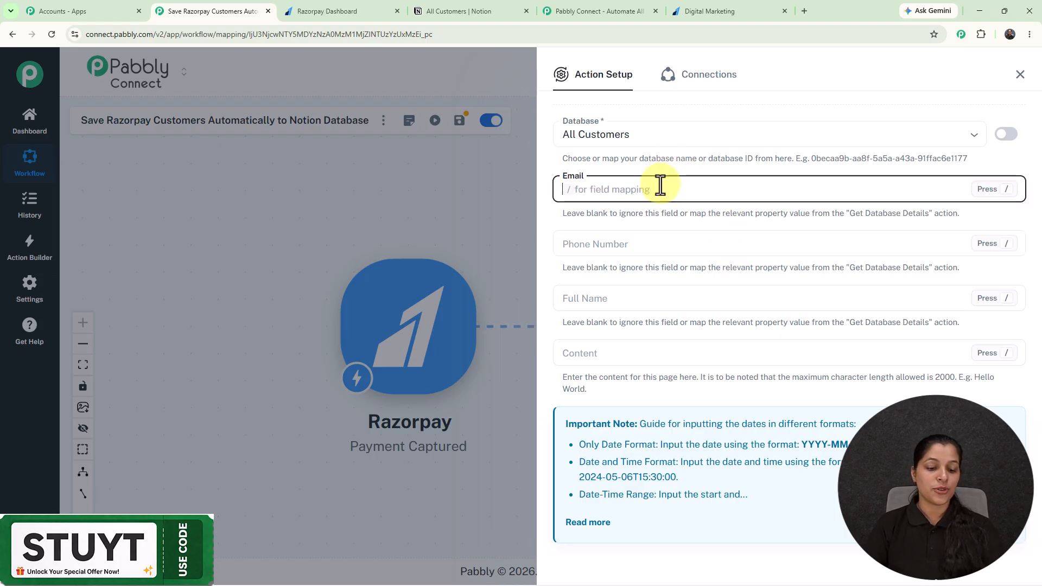
type("sddf")
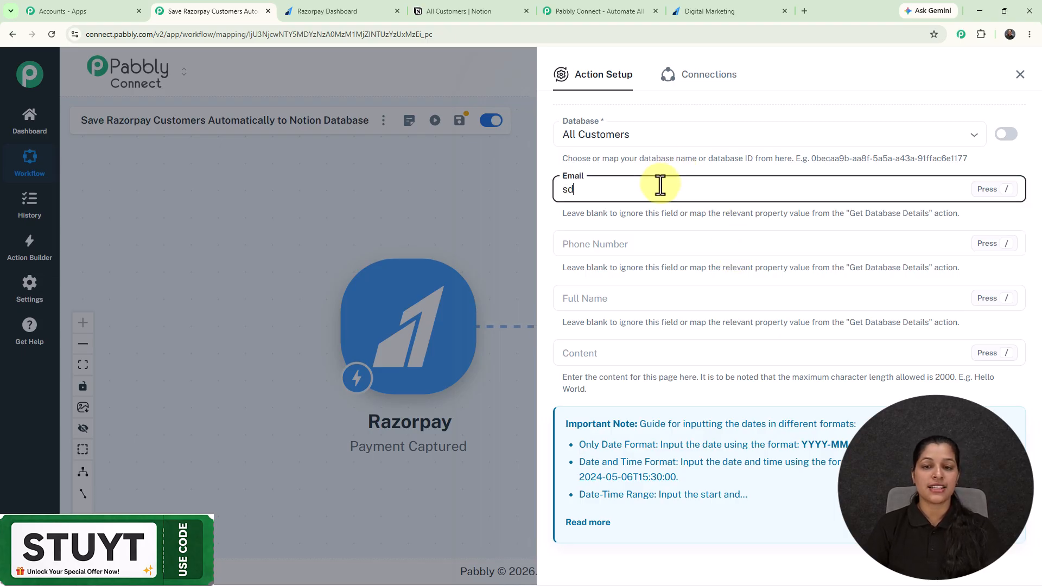
key("BackSpace")
key("BackSpace")
key("BackSpace")
key("BackSpace")
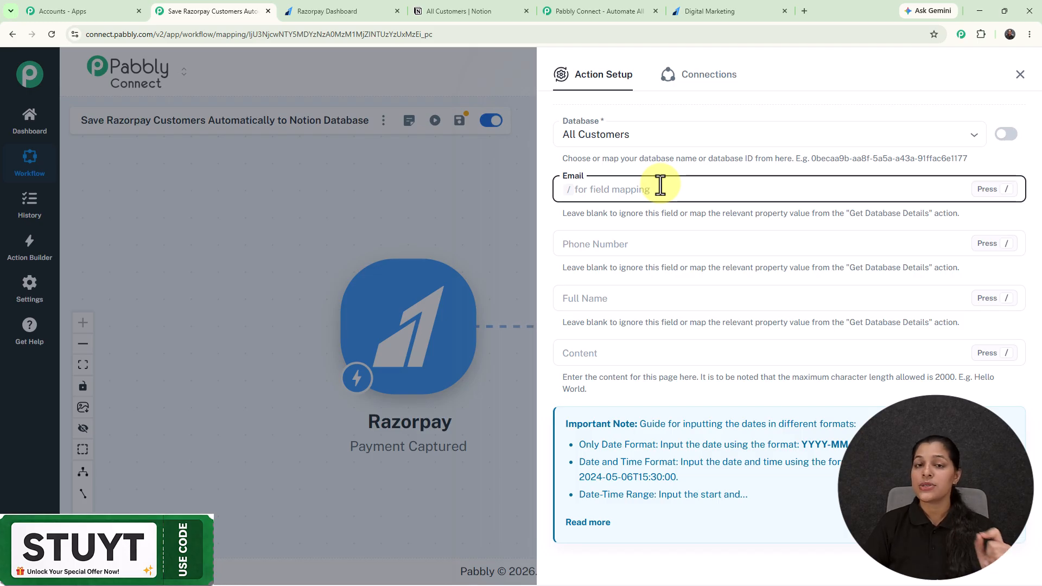
Step: Map the Notion Email field to "payload payment entity notes email" from the Razorpay trigger
type("/")
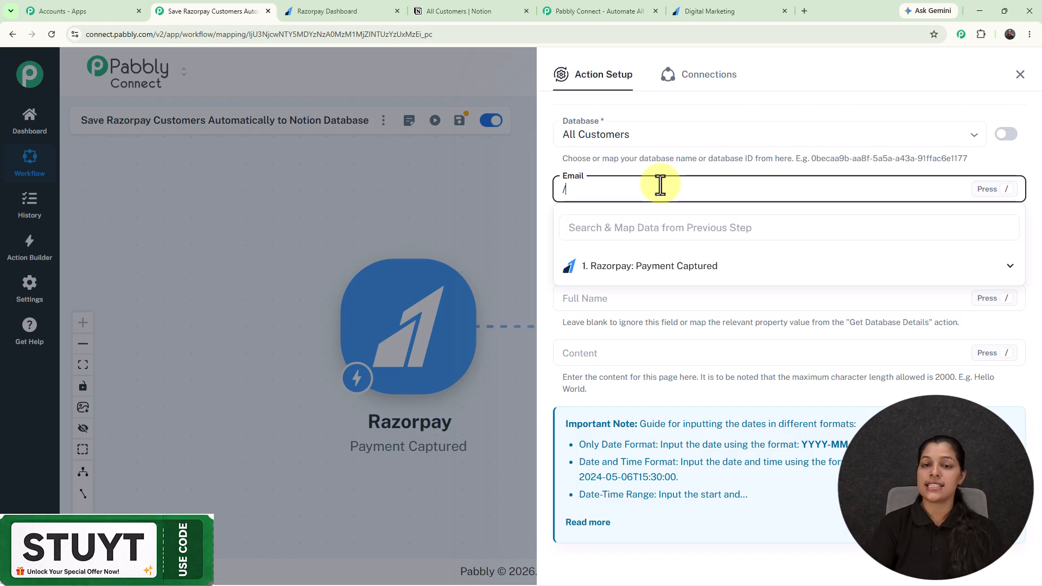
left_click(648, 281)
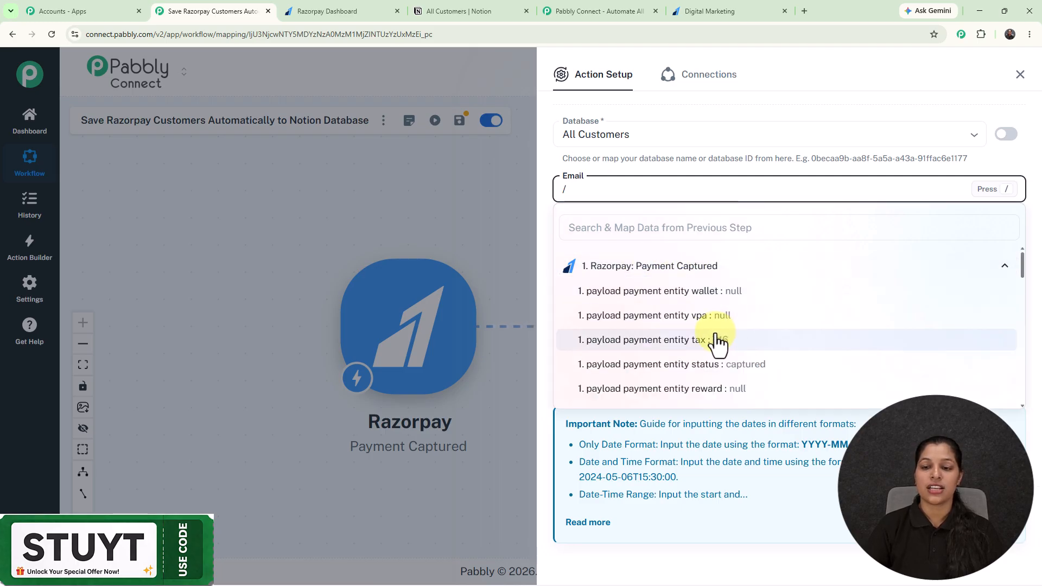
scroll(714, 342, "down", 5)
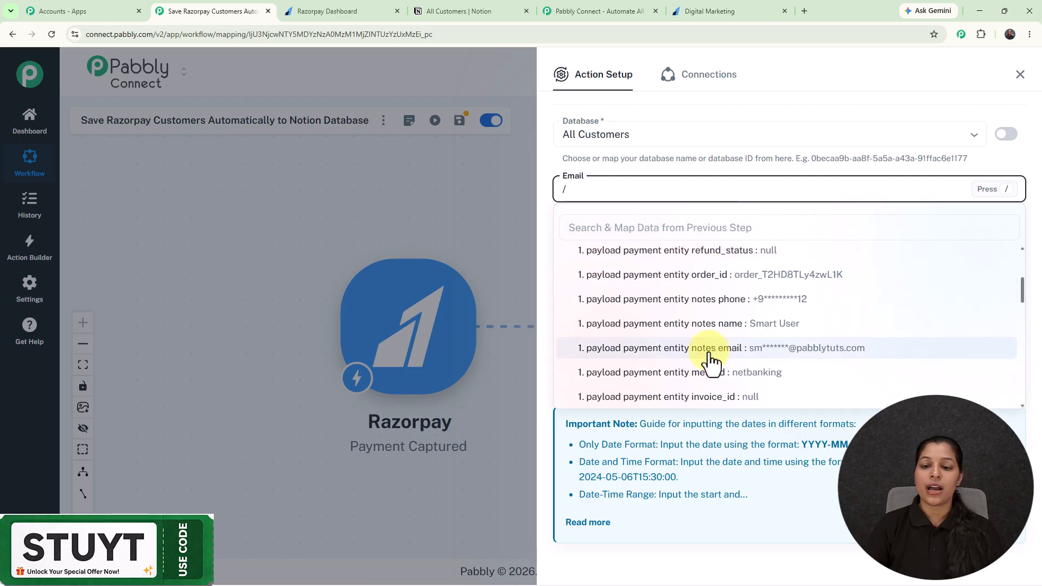
left_click(711, 352)
Step: Map the Phone Number field to "payload payment entity notes phone" from the Razorpay trigger
left_click(624, 244)
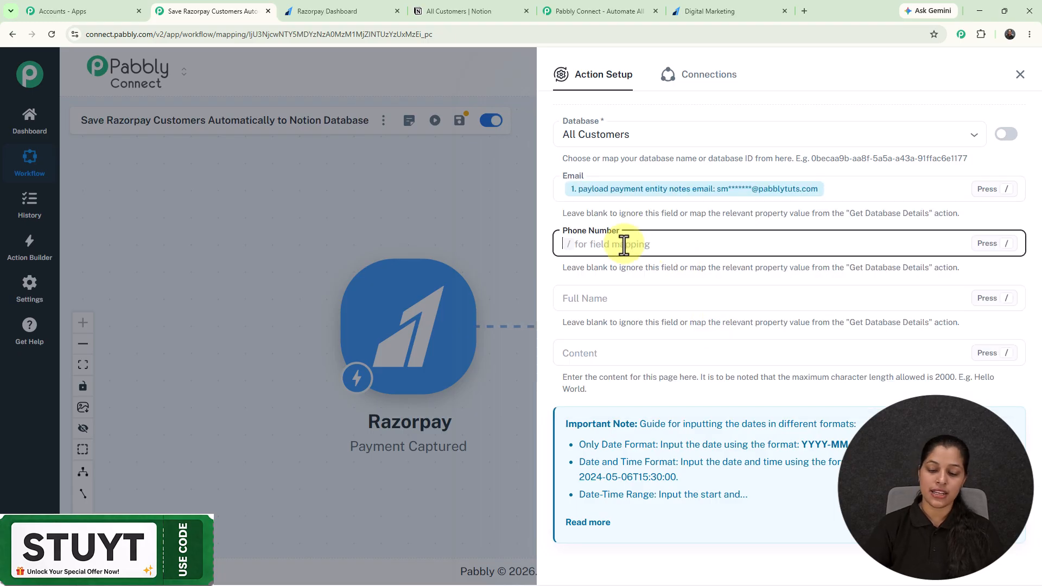
type("/")
left_click(617, 328)
scroll(656, 407, "down", 1)
scroll(655, 413, "down", 3)
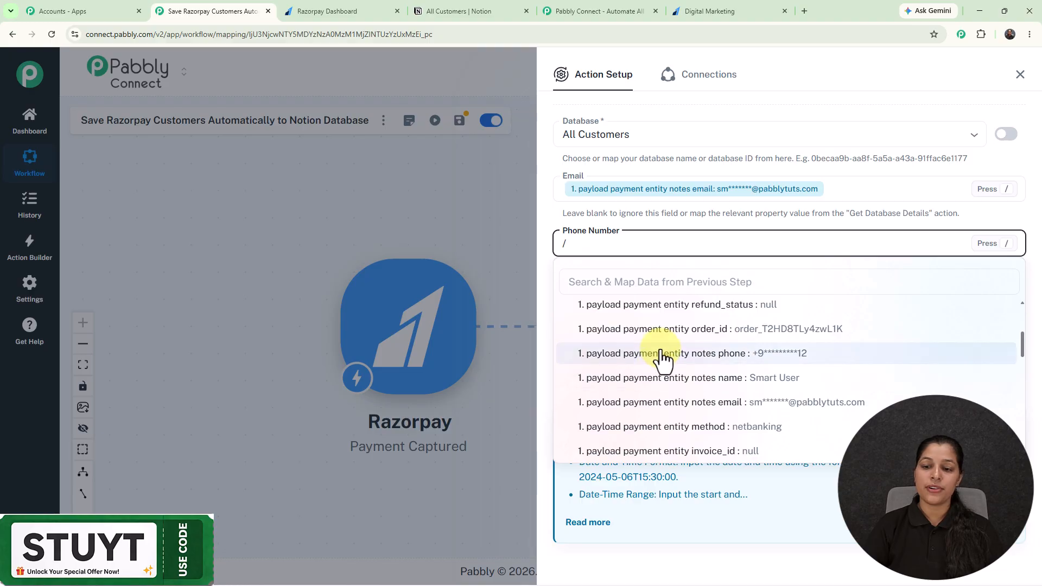
left_click(661, 358)
Step: Map the Full Name field to "payload payment entity notes name" from the Razorpay trigger
left_click(616, 303)
type("/")
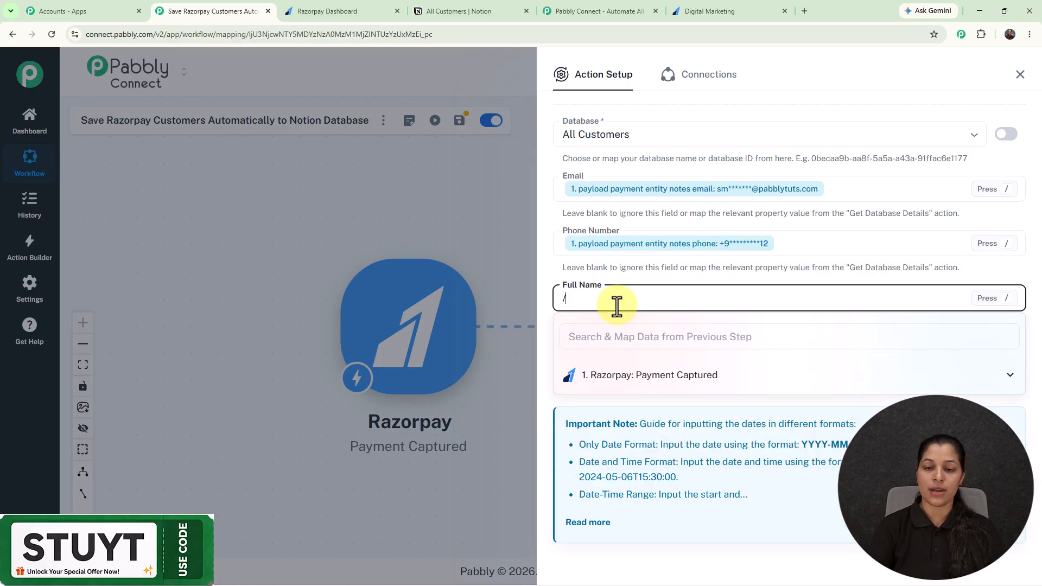
left_click(623, 375)
scroll(701, 453, "down", 3)
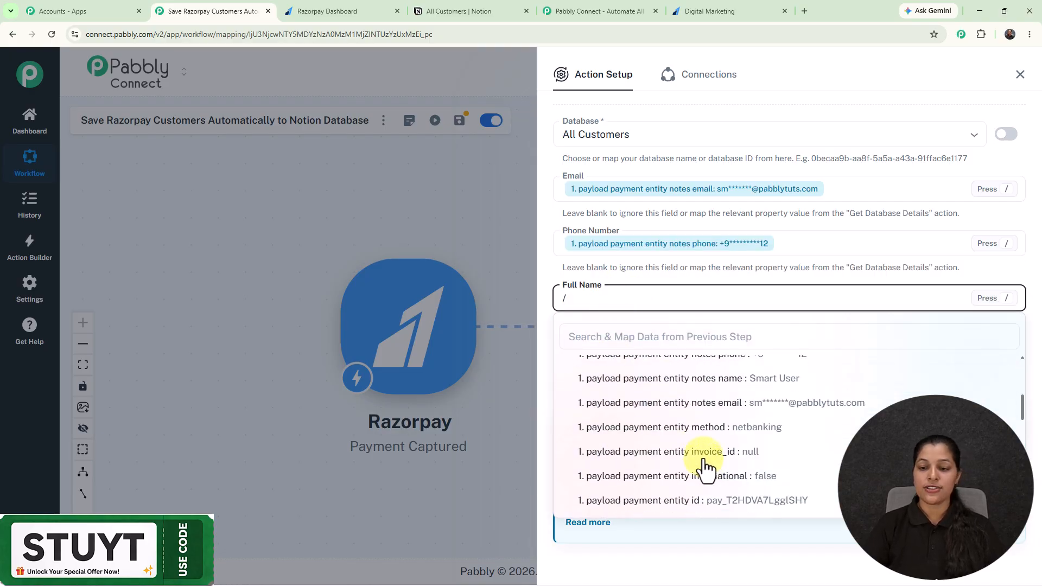
left_click(718, 380)
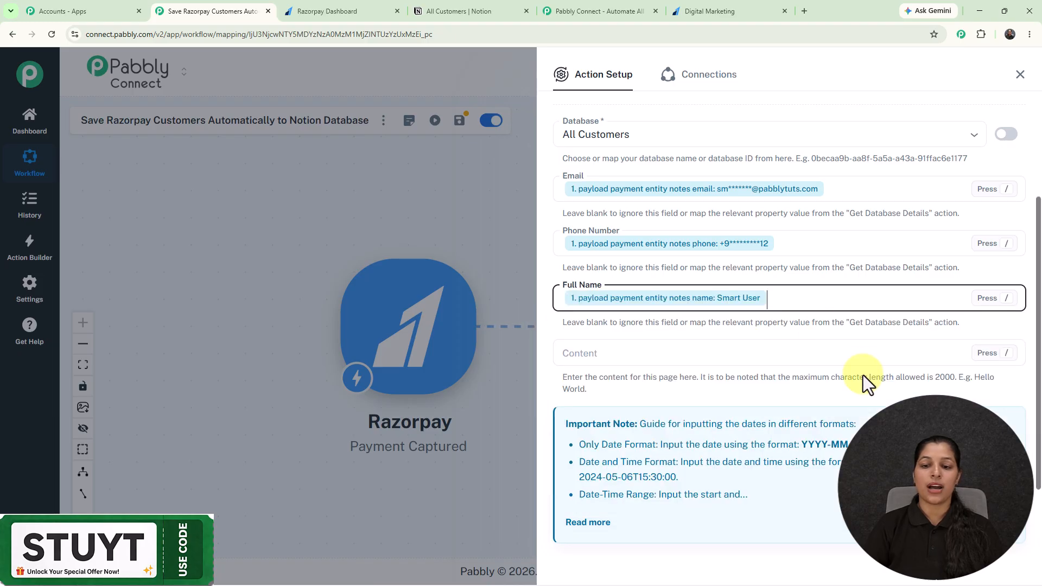
Step: Save the Create Database Item action and send a test request with the Simple response format
scroll(862, 374, "down", 2)
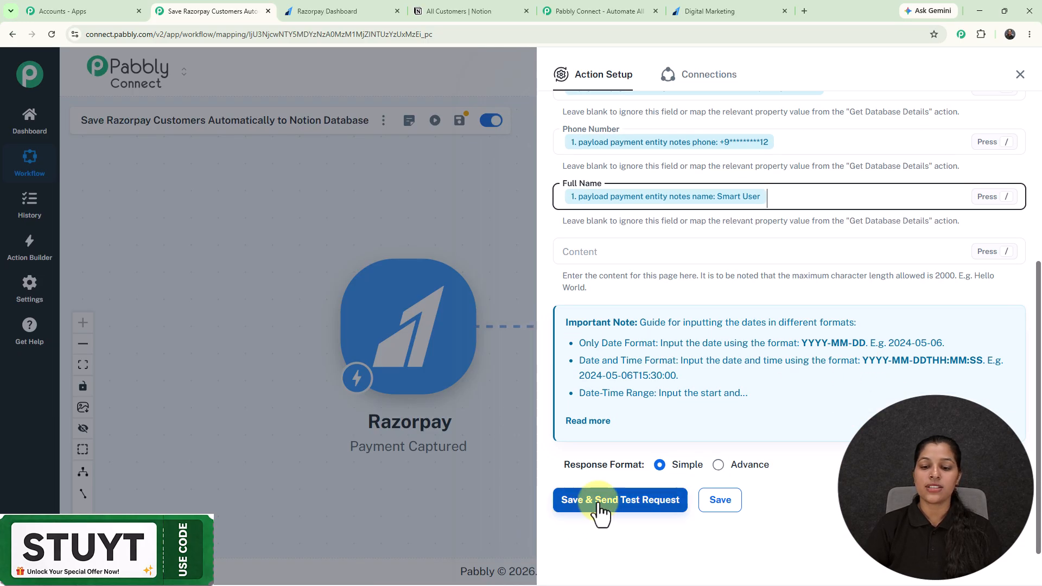
left_click(598, 501)
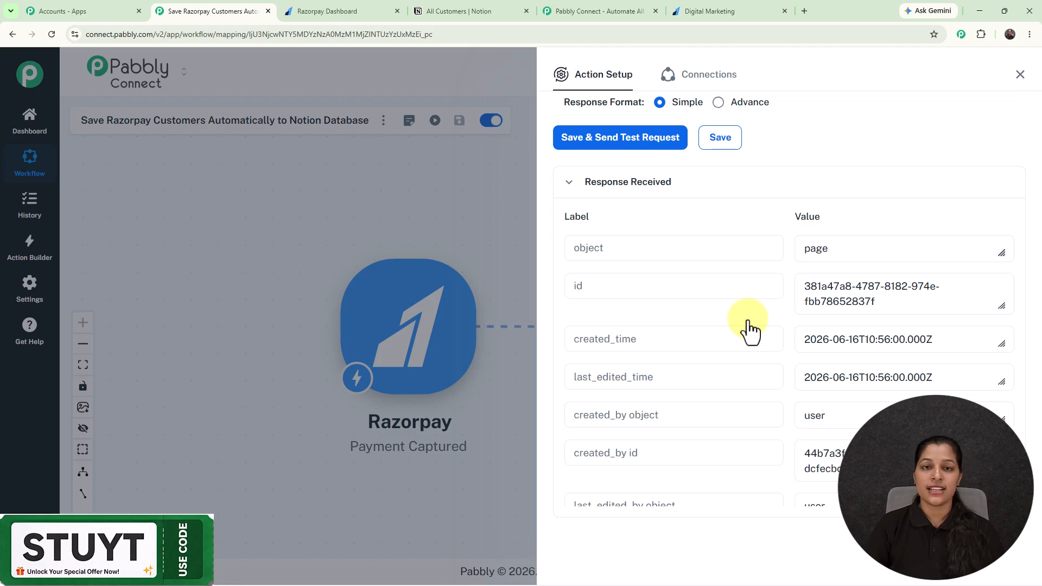
Step: Check the All Customers database in Notion for the test record, then return to the Pabbly Connect workflow and close the action setup
left_click(451, 10)
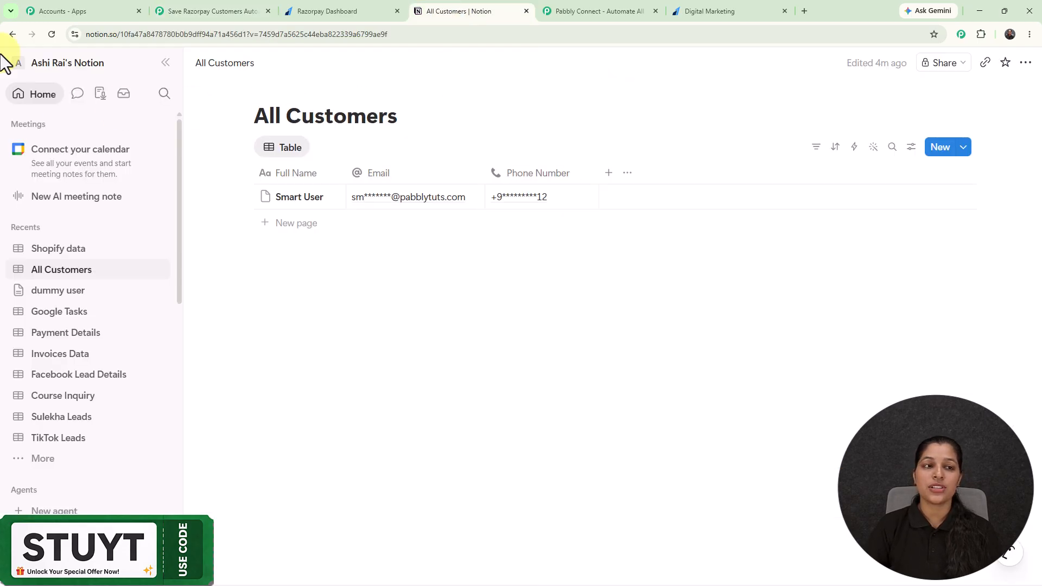
left_click(50, 34)
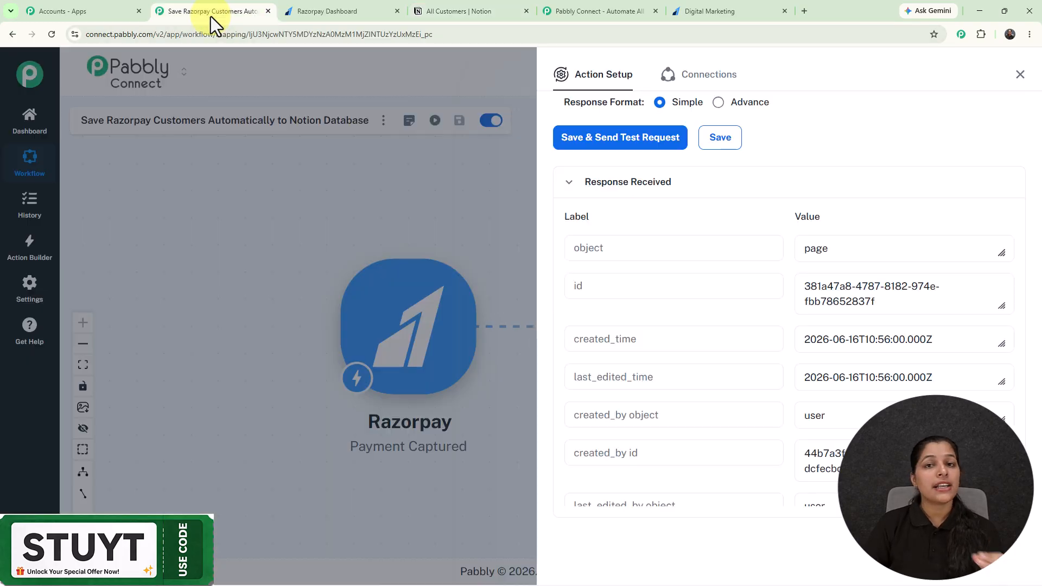
left_click(210, 16)
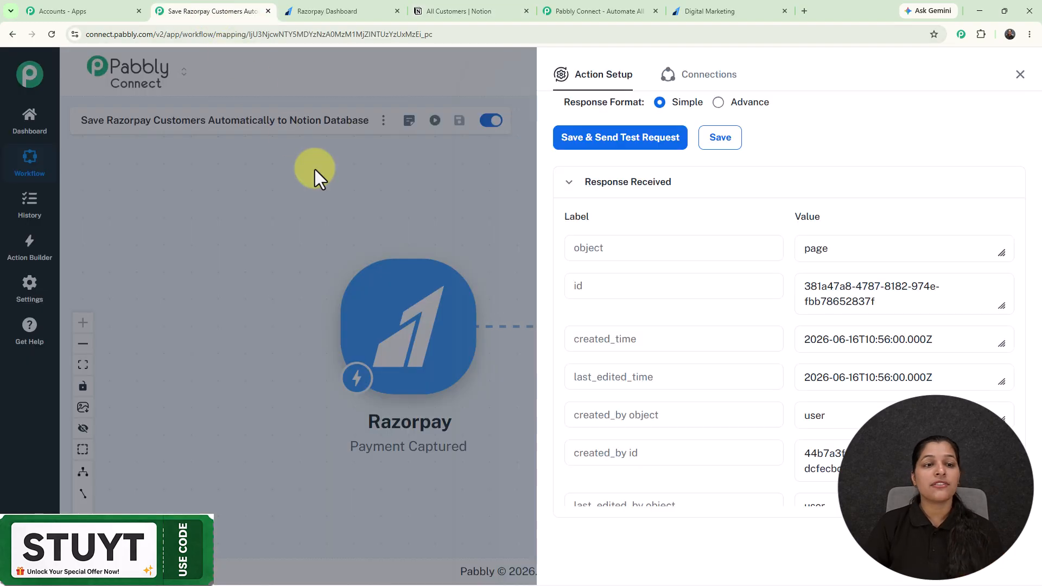
left_click(1021, 74)
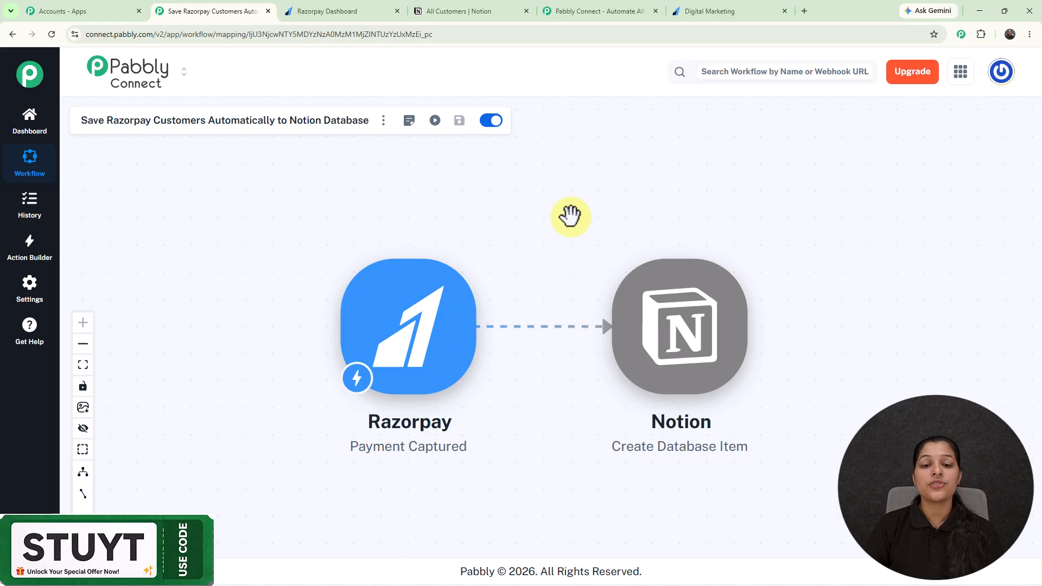